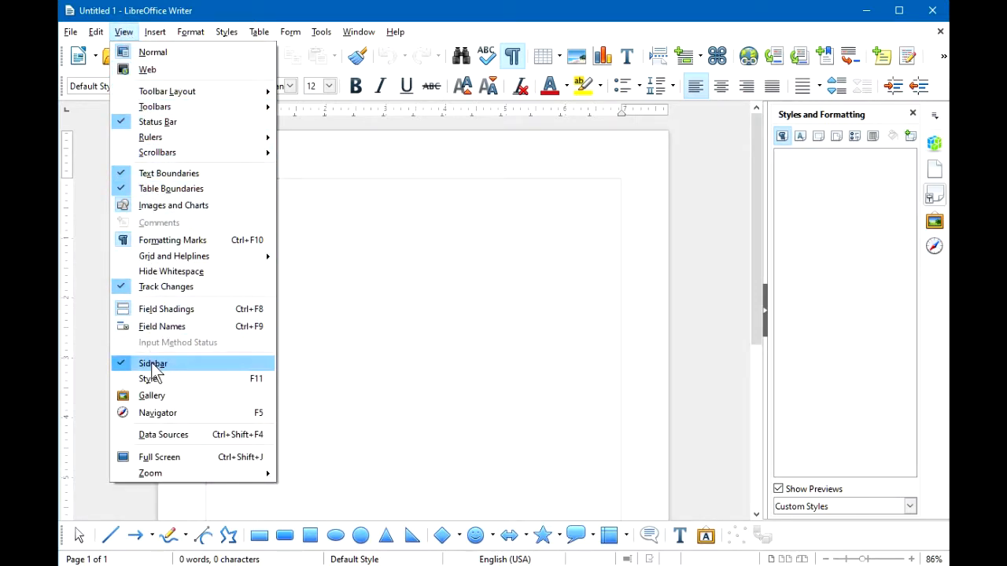
- Save the untitled document as My Poem in ODF text format in the Practice Documents folder
{"action": "key", "text": "Escape"}
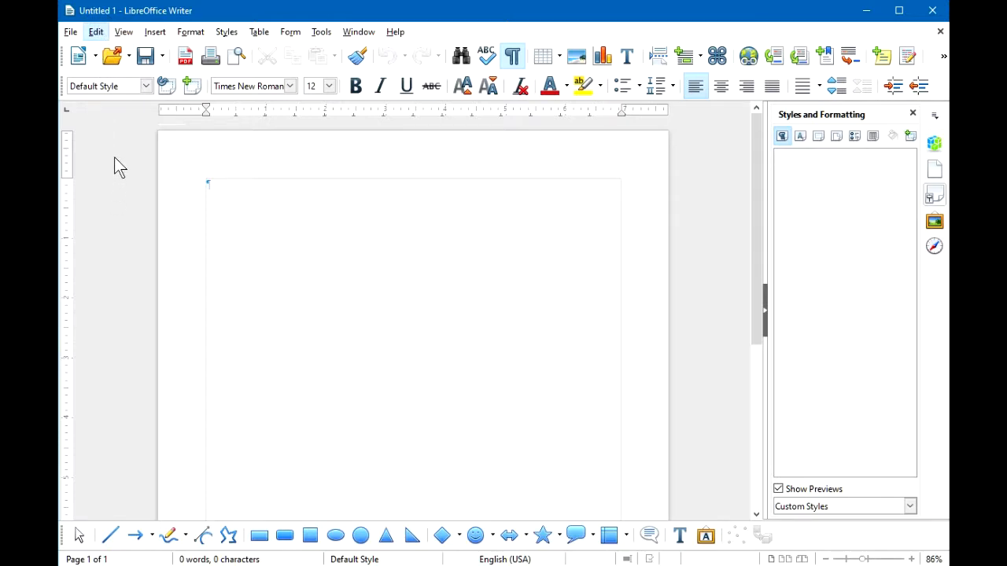
{"action": "left_click", "coordinate": [71, 33]}
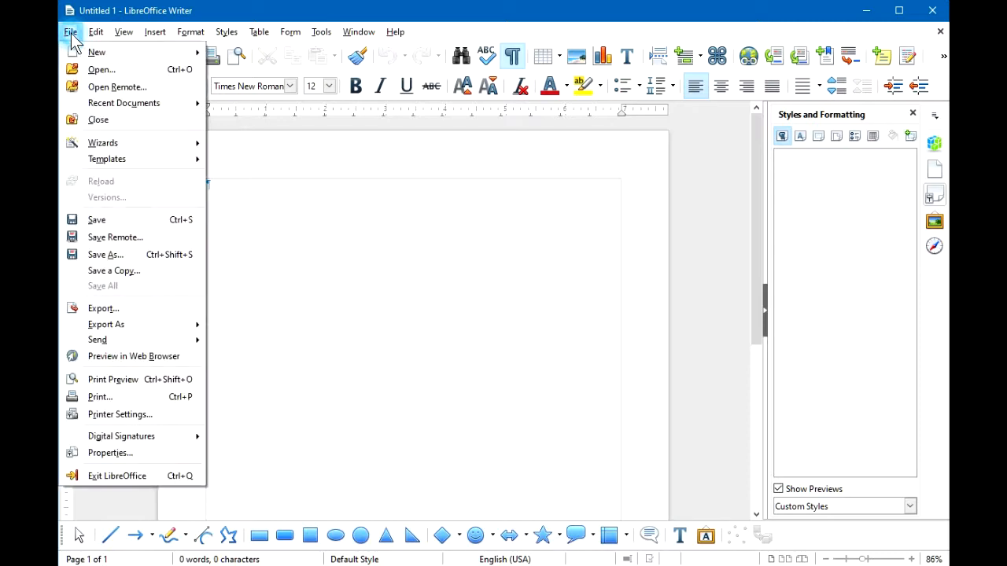
{"action": "left_click", "coordinate": [105, 255]}
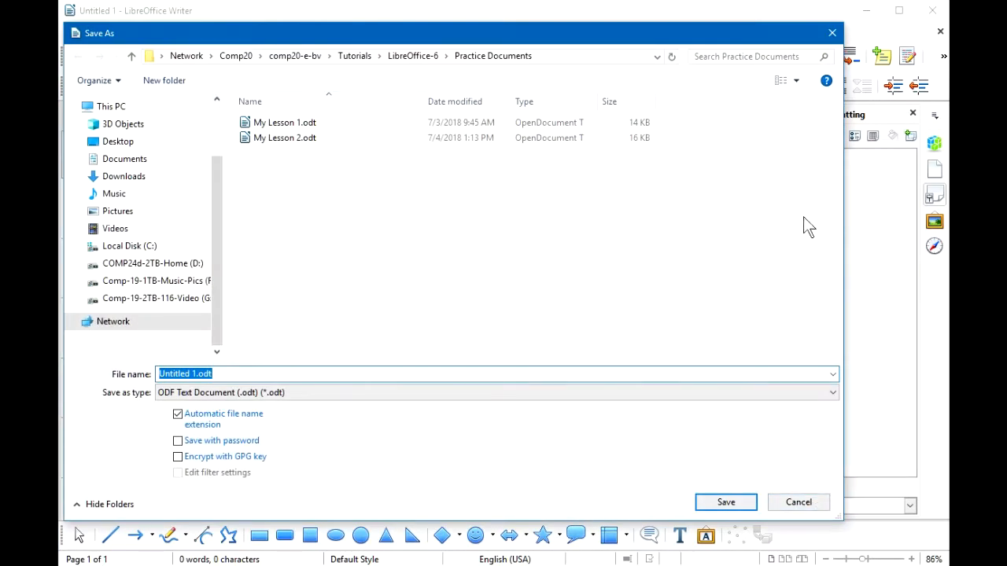
{"action": "left_click_drag", "start_coordinate": [445, 34], "coordinate": [497, 36]}
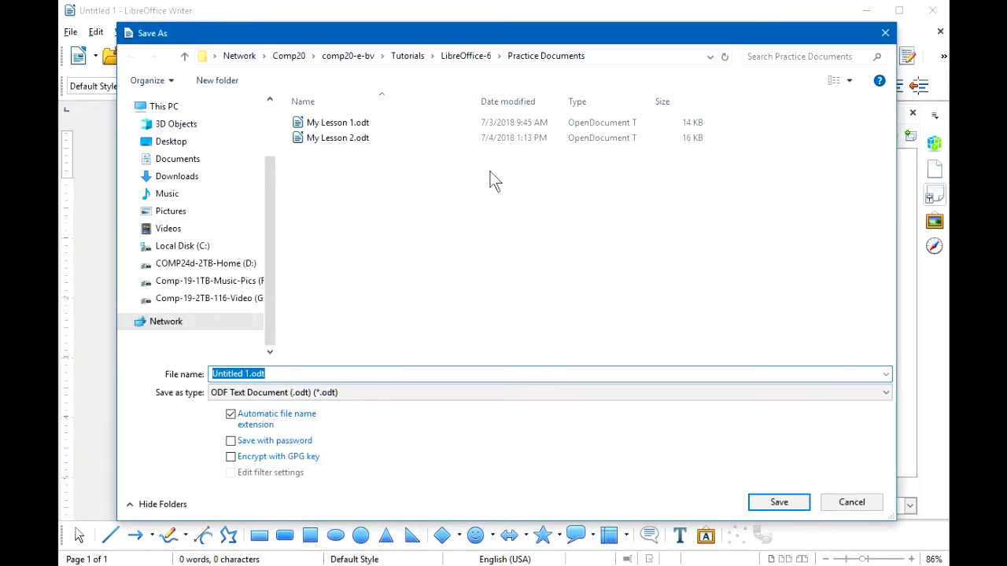
{"action": "left_click", "coordinate": [282, 375]}
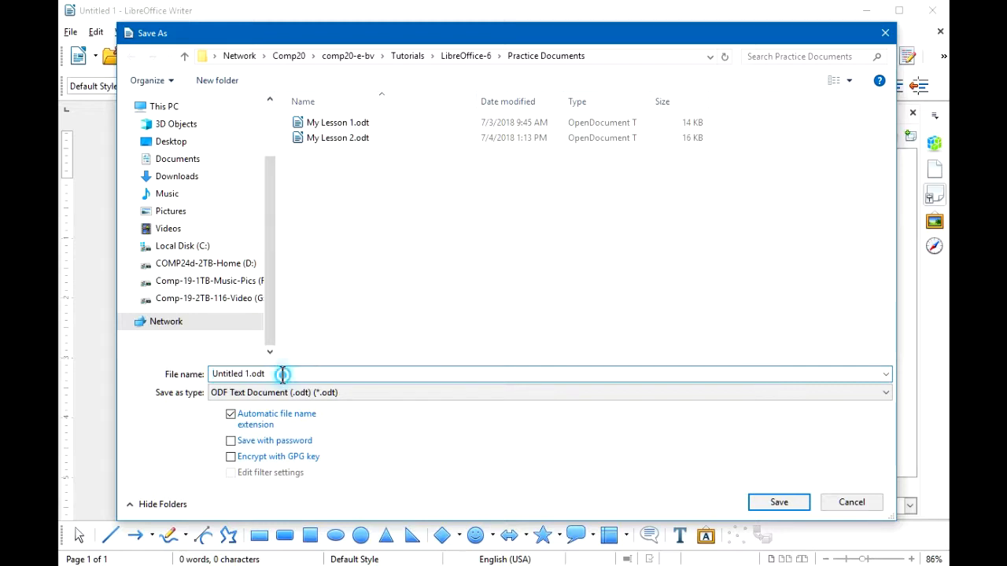
{"action": "left_click_drag", "start_coordinate": [272, 374], "coordinate": [203, 375]}
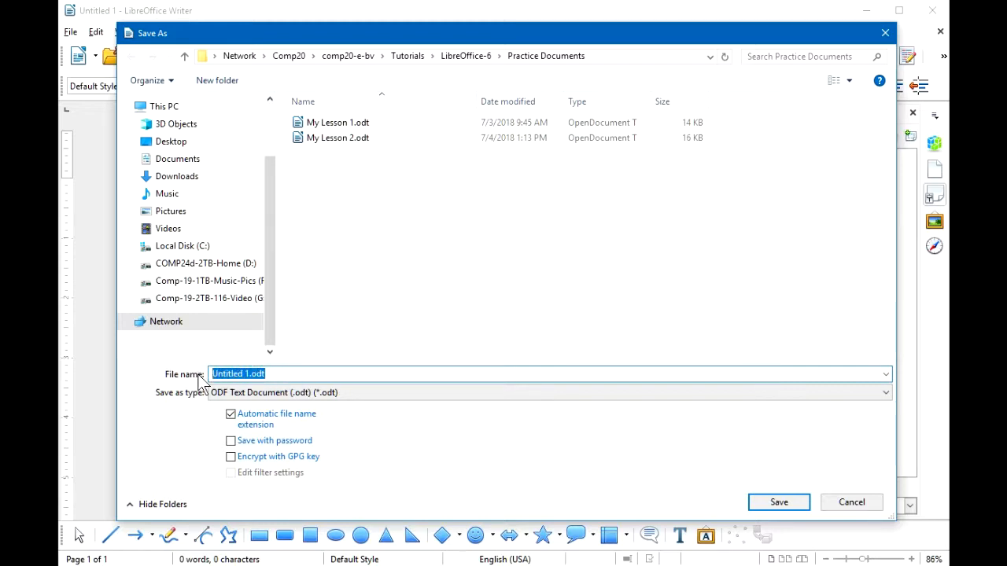
{"action": "type", "text": "My Po"}
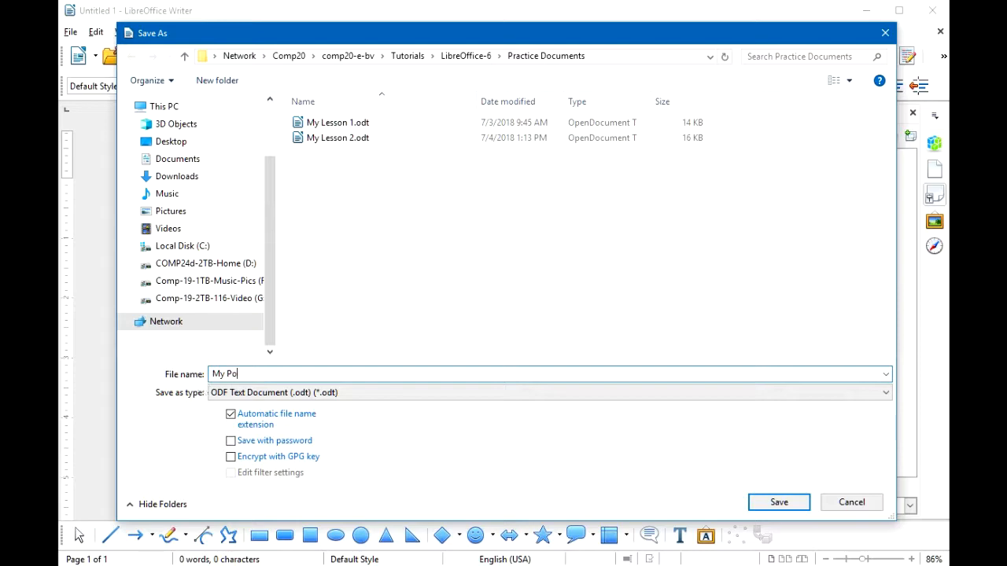
{"action": "type", "text": "em"}
{"action": "left_click", "coordinate": [781, 503]}
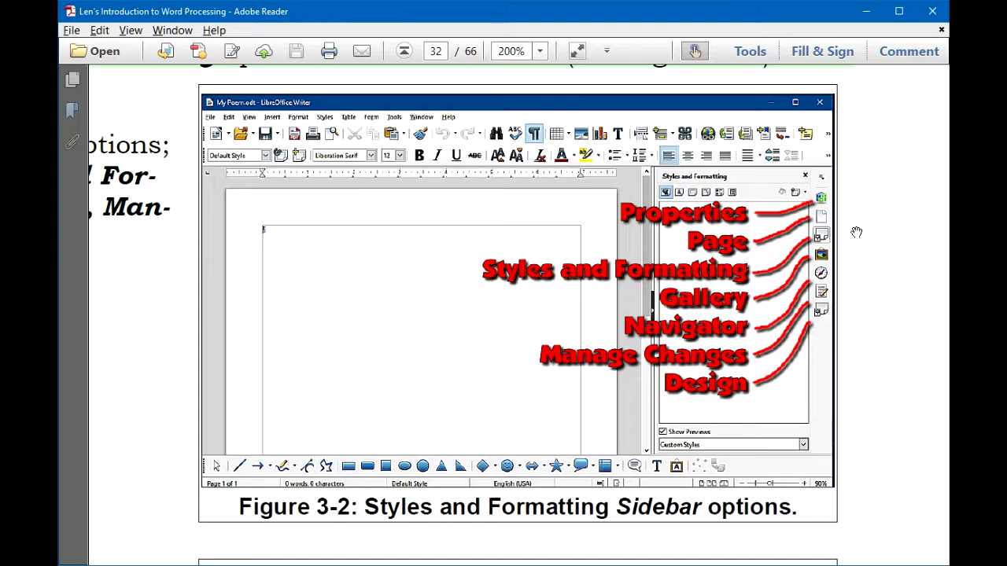
- Look through the full list of paragraph styles and limit the list to Custom Styles
{"action": "scroll", "coordinate": [856, 232], "scroll_direction": "down", "scroll_amount": 5}
{"action": "scroll", "coordinate": [857, 232], "scroll_direction": "down", "scroll_amount": 2}
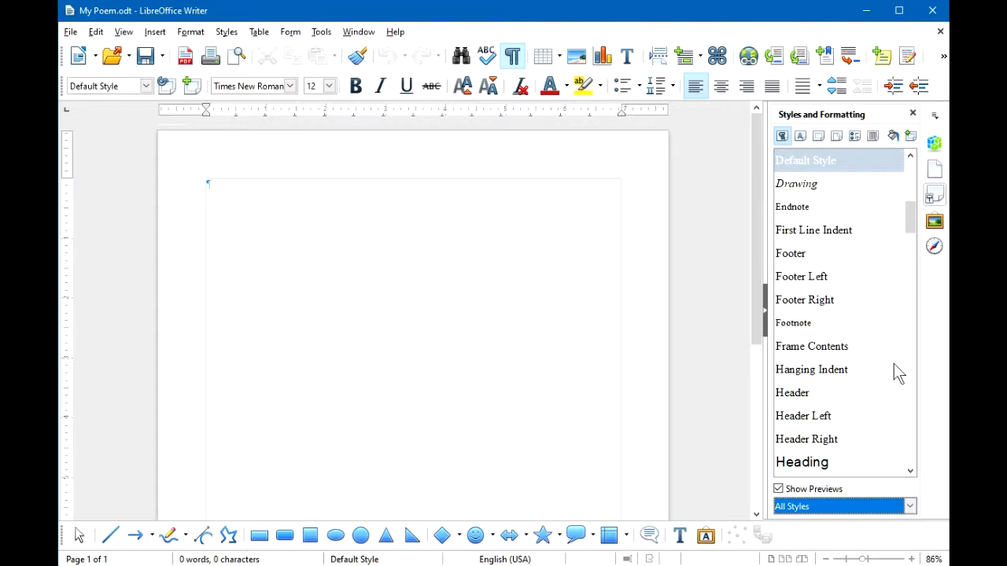
{"action": "left_click_drag", "start_coordinate": [908, 214], "coordinate": [927, 171]}
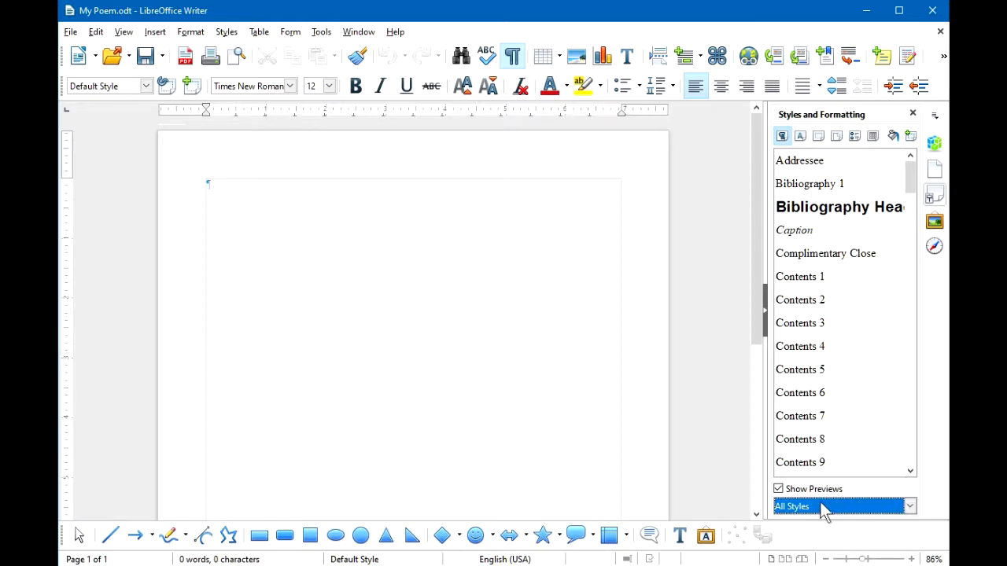
{"action": "left_click", "coordinate": [910, 508]}
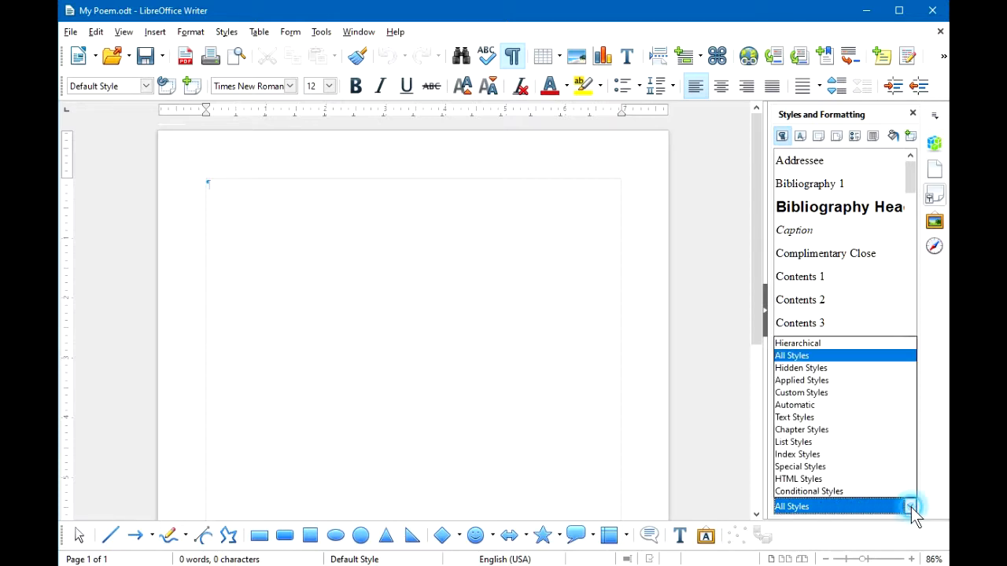
{"action": "left_click", "coordinate": [833, 393]}
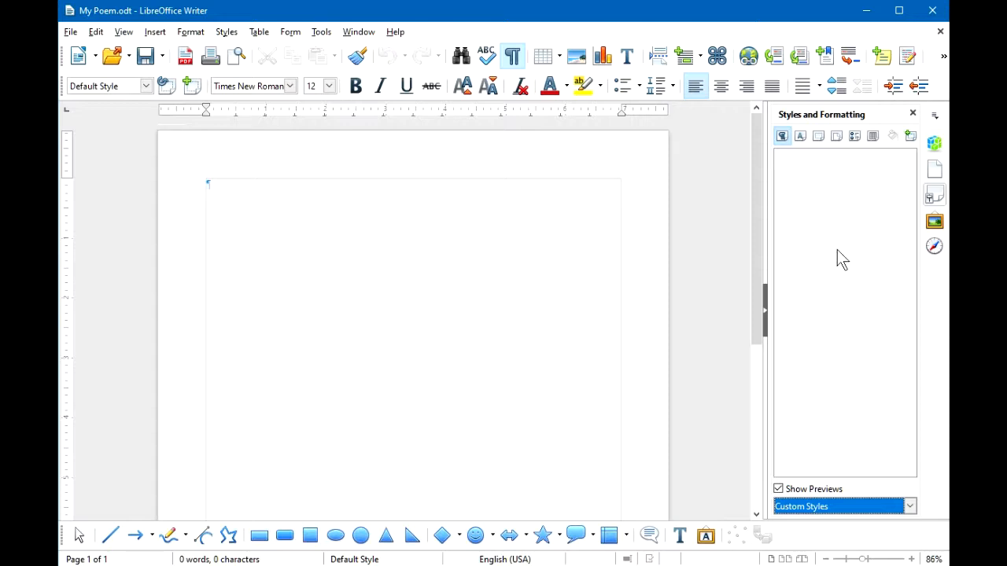
- Create a new custom paragraph style named My Poem Body with My Poem Body as its next style
{"action": "right_click", "coordinate": [833, 206]}
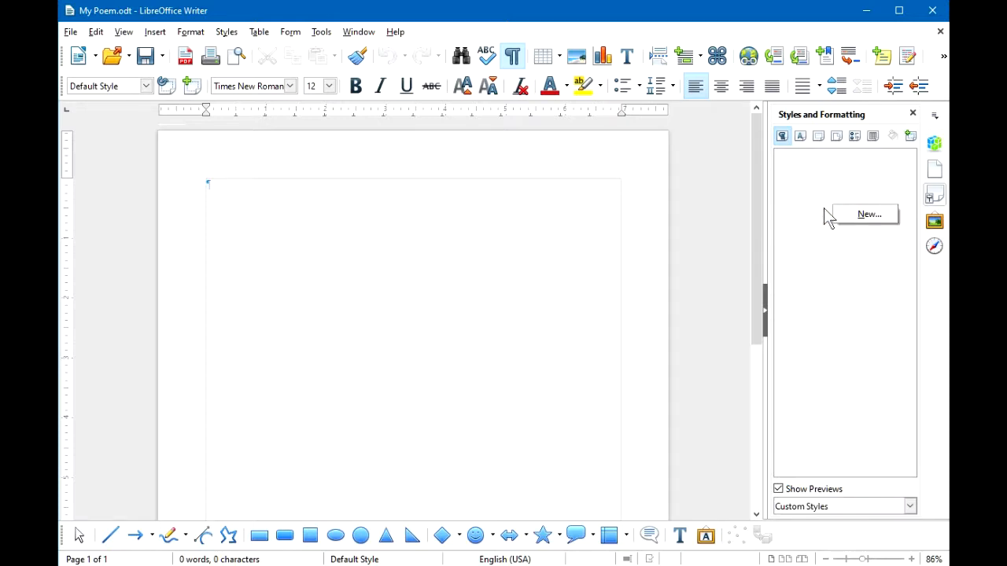
{"action": "left_click", "coordinate": [869, 218]}
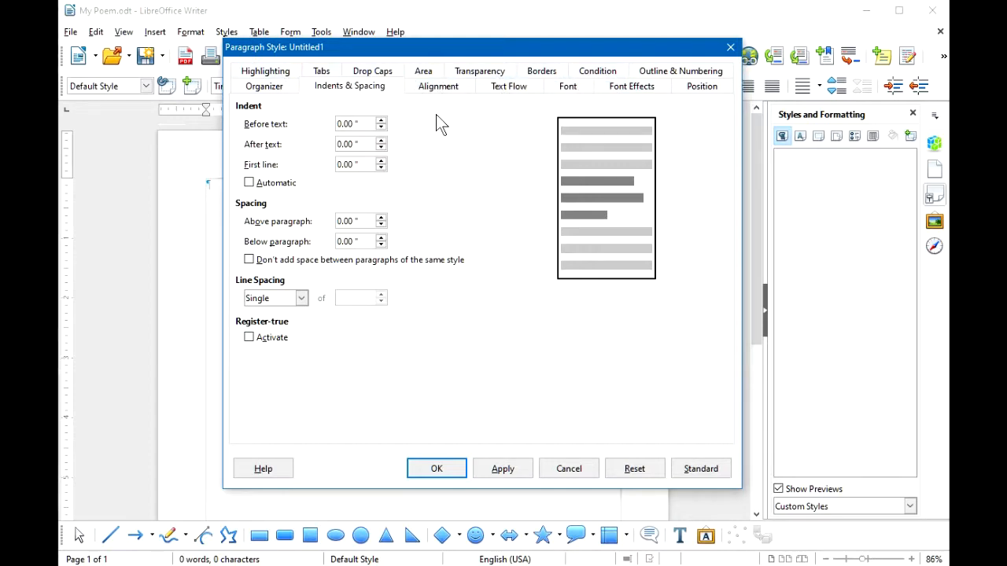
{"action": "left_click", "coordinate": [265, 87]}
{"action": "type", "text": "My Poem Body"}
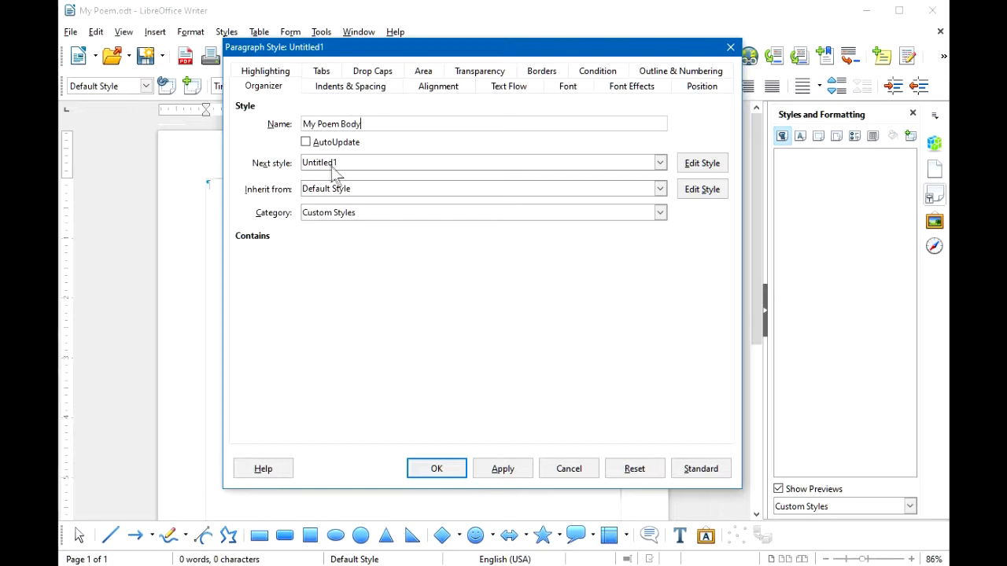
{"action": "left_click", "coordinate": [660, 163]}
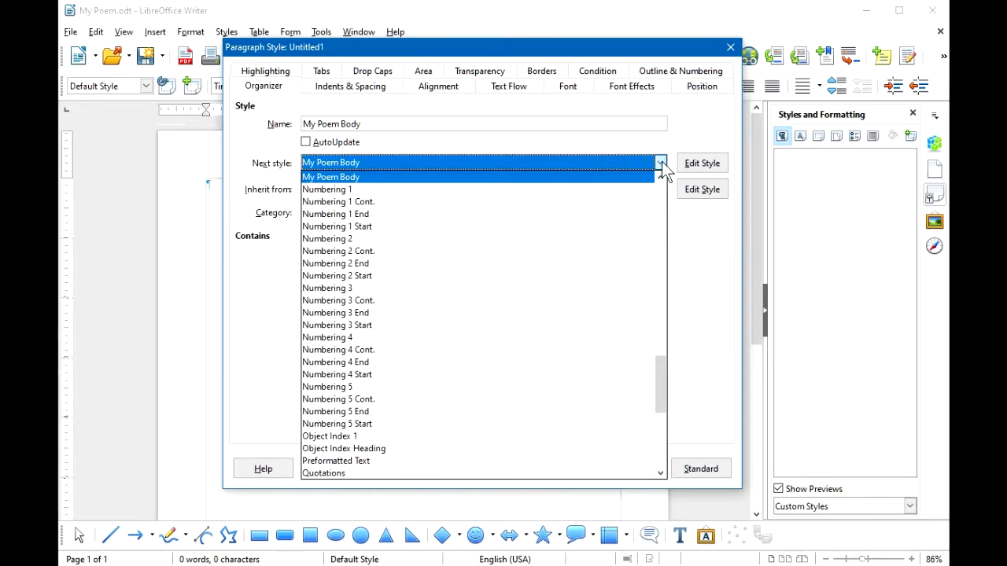
{"action": "left_click", "coordinate": [350, 176]}
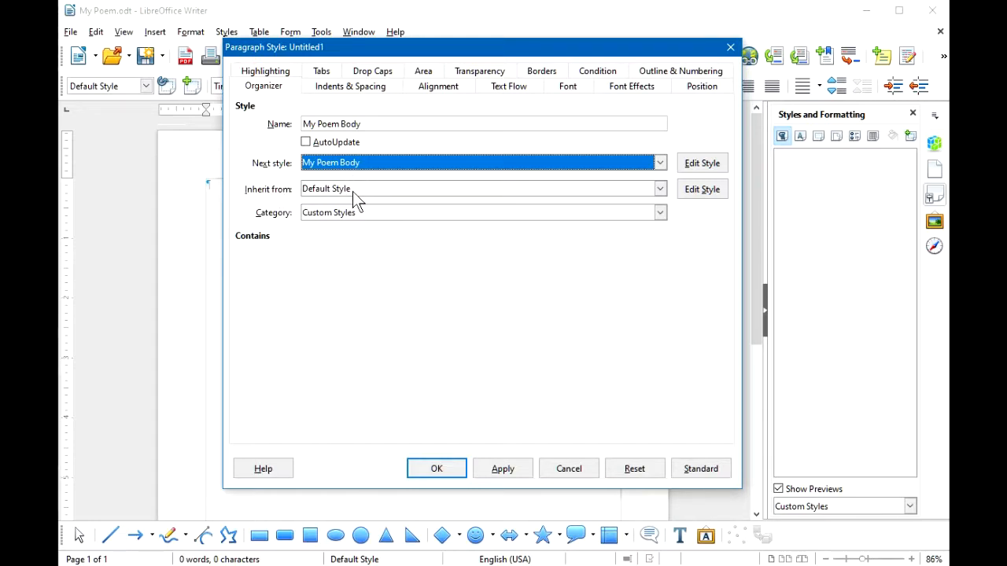
- Set the My Poem Body style to inherit from None
{"action": "left_click", "coordinate": [661, 190]}
{"action": "left_click", "coordinate": [656, 261]}
{"action": "left_click_drag", "start_coordinate": [657, 262], "coordinate": [657, 217]}
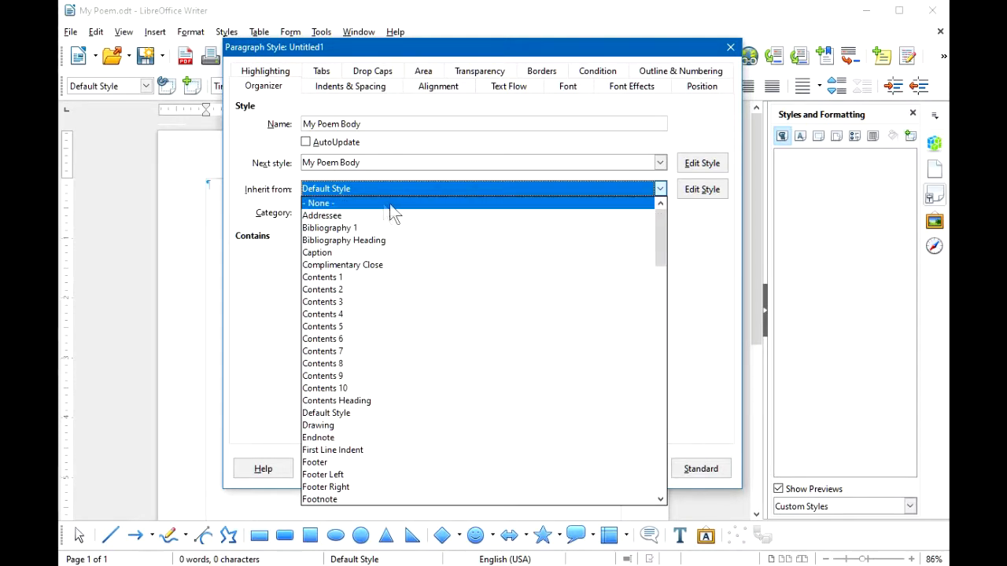
{"action": "left_click", "coordinate": [356, 203]}
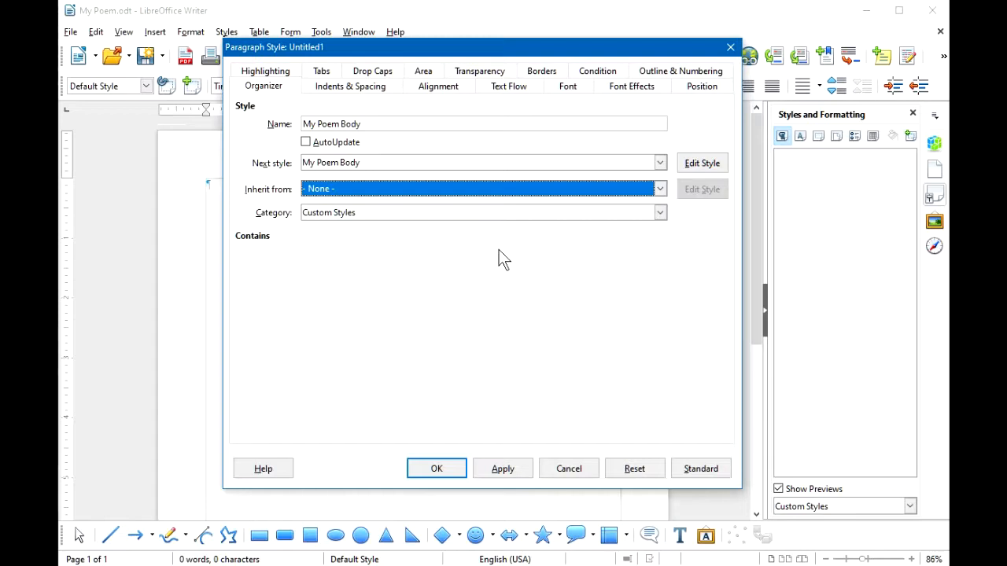
- Center the My Poem Body style, set its font to Times New Roman Bold 14 pt and accept the style
{"action": "left_click", "coordinate": [438, 88]}
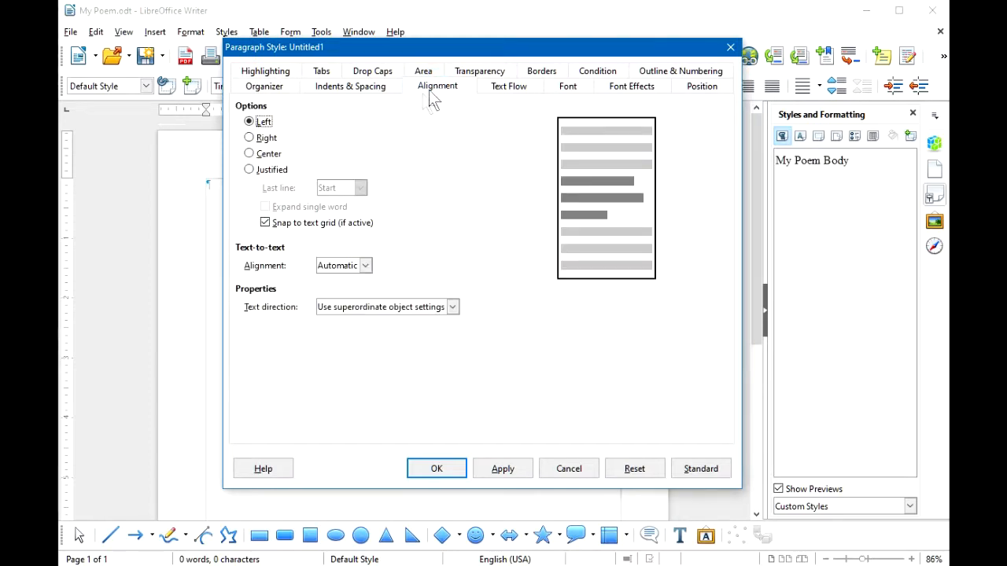
{"action": "left_click", "coordinate": [250, 155]}
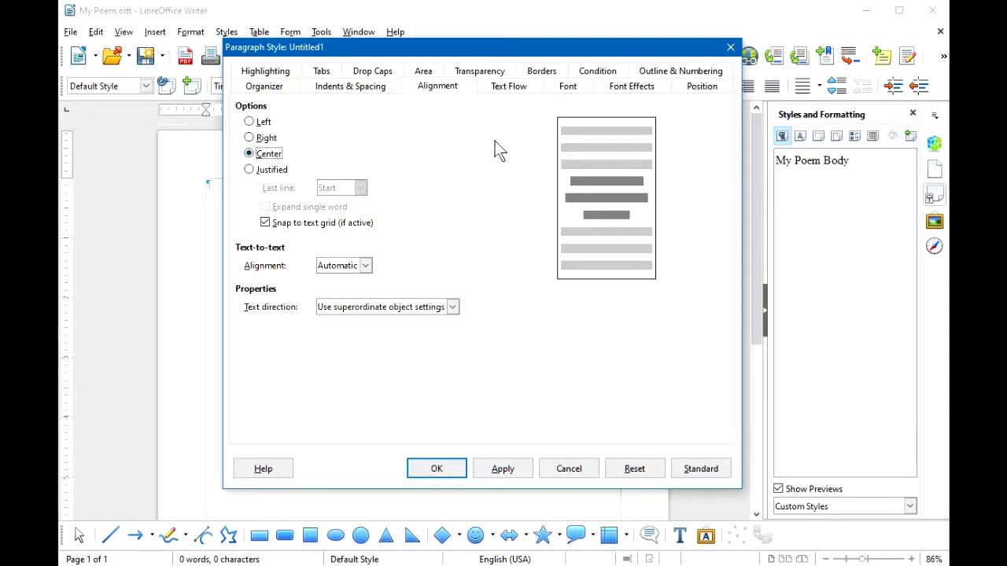
{"action": "left_click", "coordinate": [567, 86]}
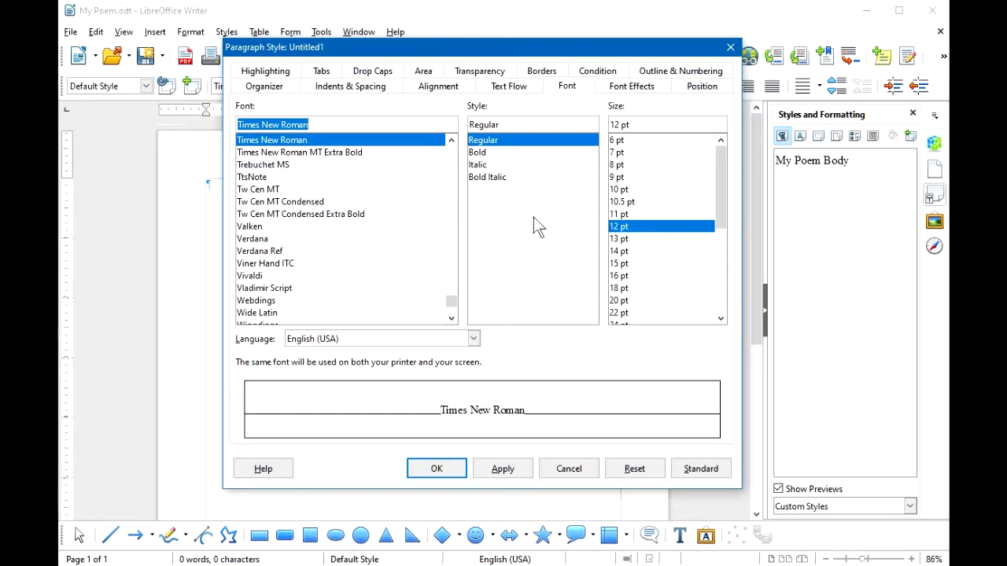
{"action": "left_click", "coordinate": [477, 152]}
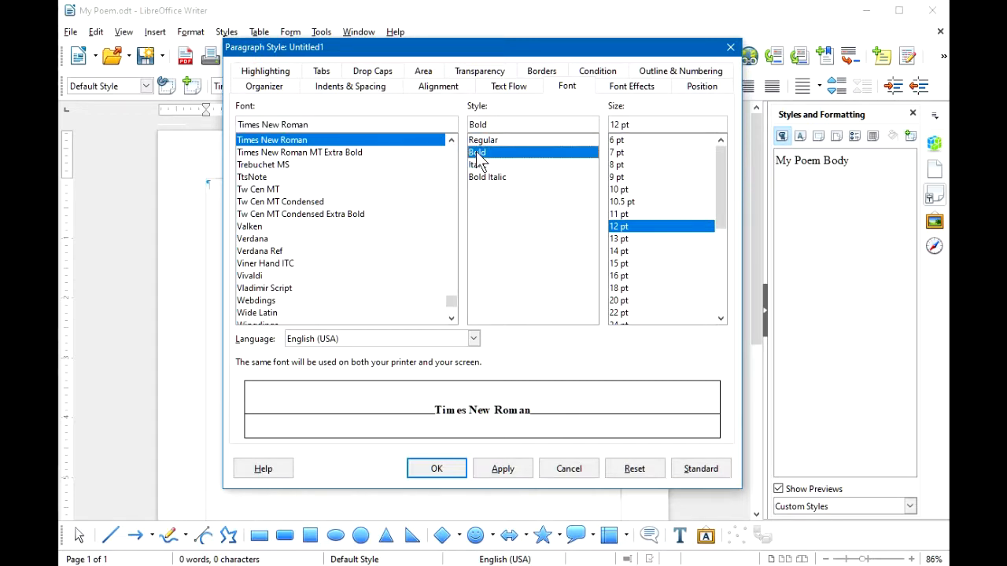
{"action": "left_click", "coordinate": [619, 252]}
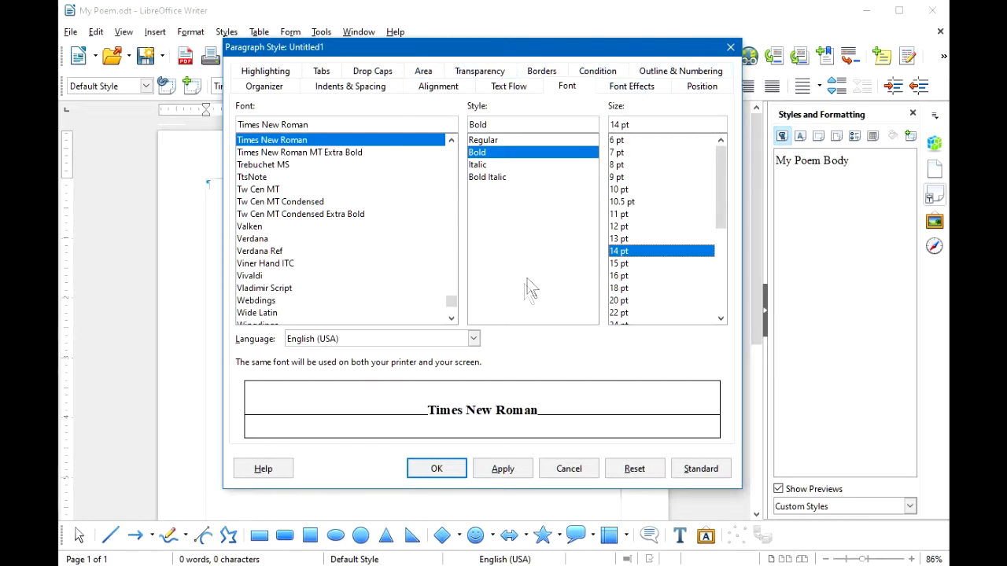
{"action": "left_click", "coordinate": [440, 470]}
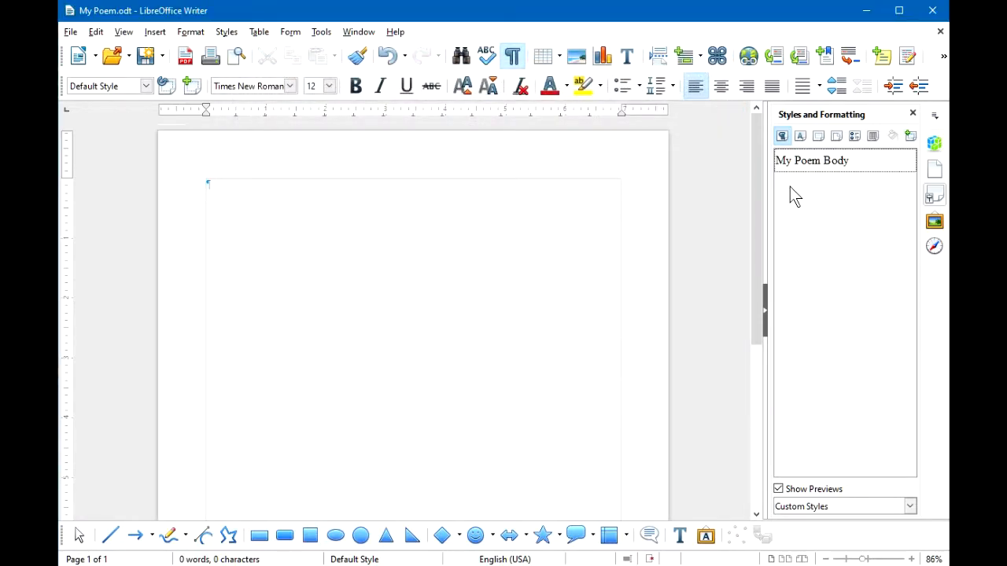
- Create another custom paragraph style named My Poem Title with My Poem Body as its next style
{"action": "right_click", "coordinate": [822, 229]}
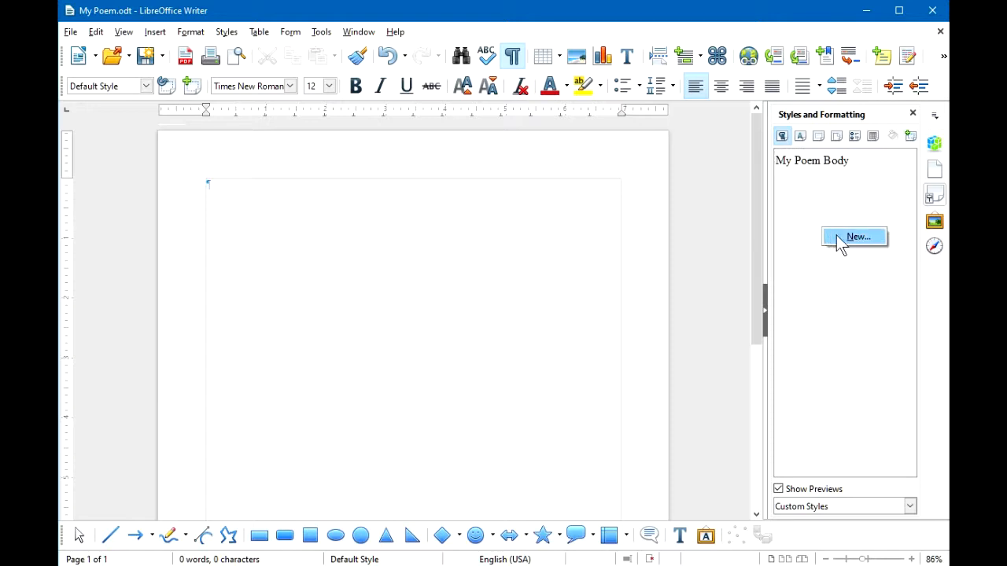
{"action": "left_click", "coordinate": [836, 235]}
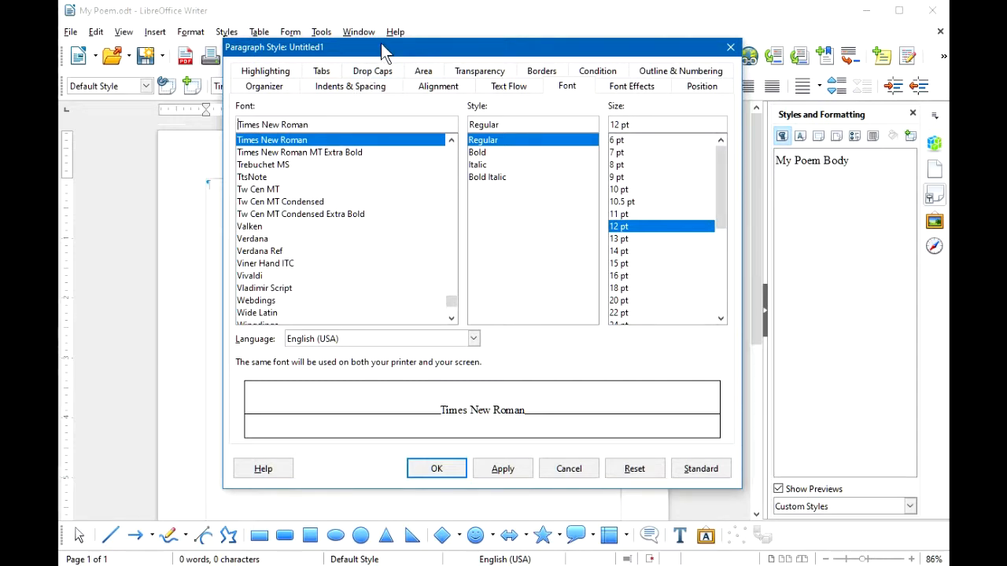
{"action": "left_click", "coordinate": [270, 87]}
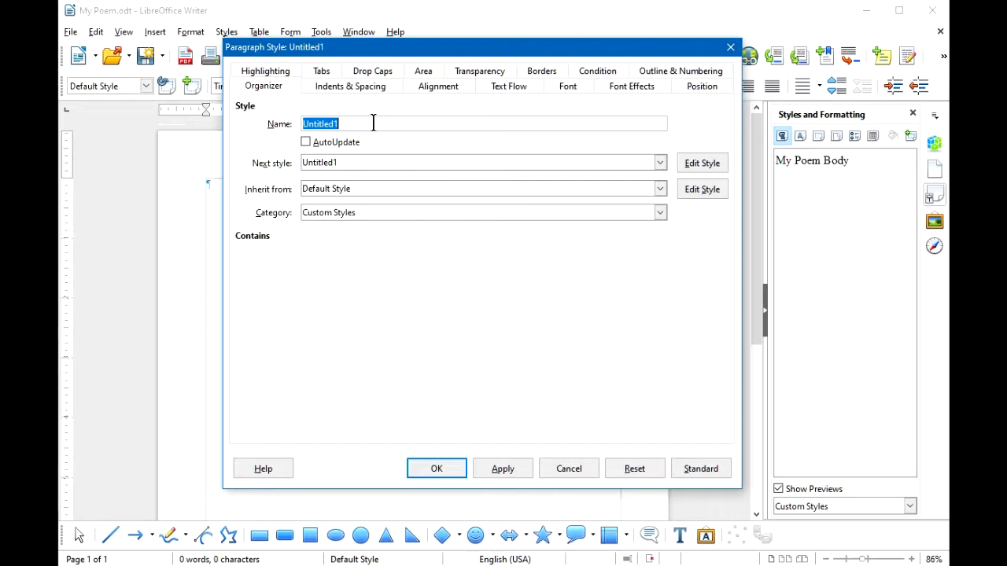
{"action": "type", "text": "My Poem Title"}
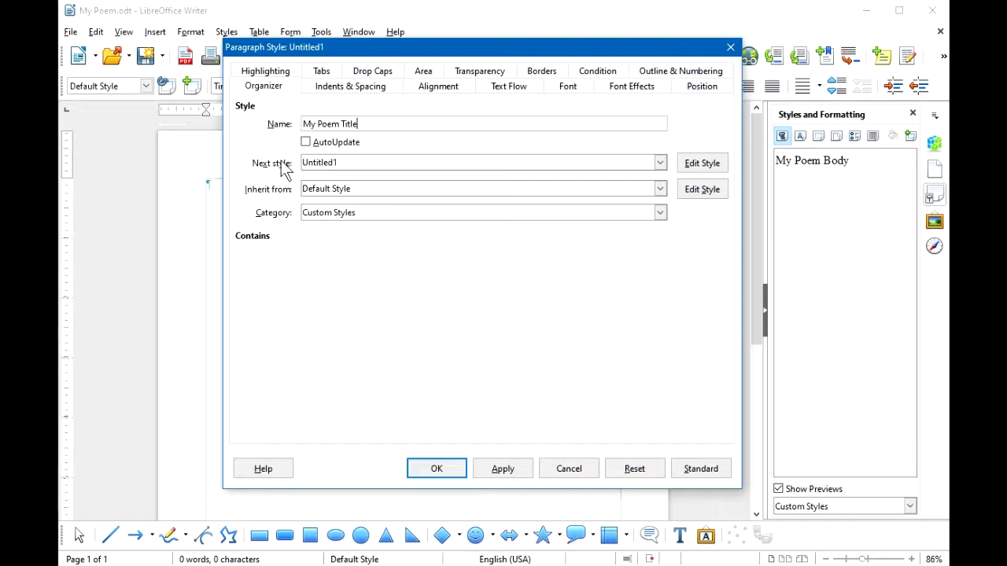
{"action": "left_click", "coordinate": [662, 162]}
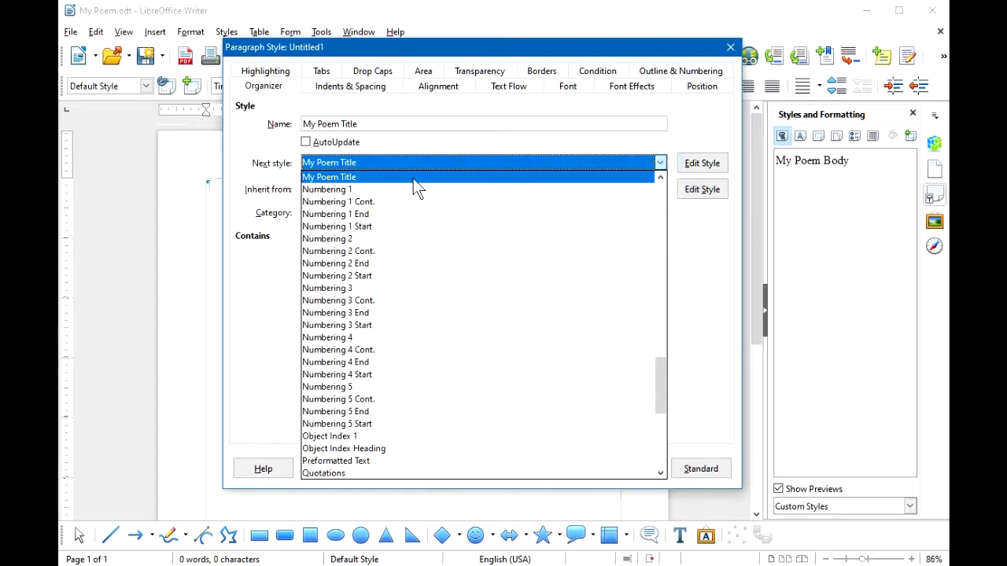
{"action": "left_click", "coordinate": [662, 178]}
{"action": "left_click", "coordinate": [661, 178]}
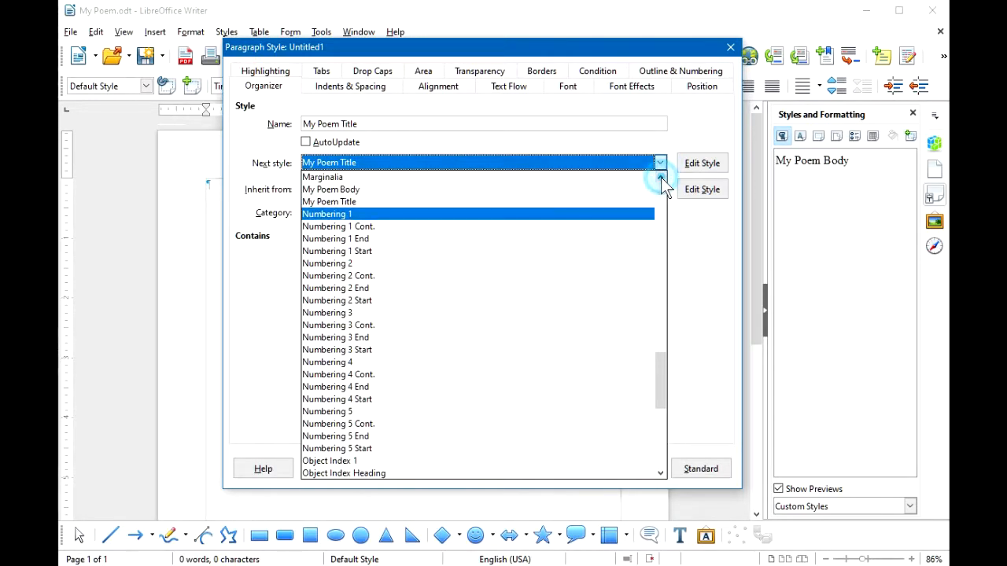
{"action": "left_click", "coordinate": [357, 188]}
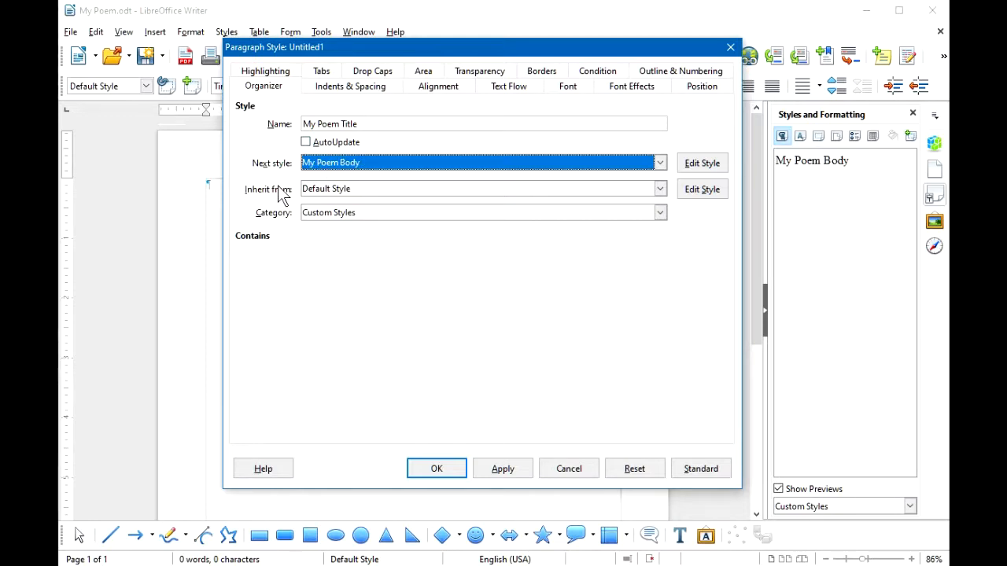
- Set the My Poem Title style to inherit from None
{"action": "left_click", "coordinate": [660, 188]}
{"action": "left_click_drag", "start_coordinate": [661, 248], "coordinate": [661, 200]}
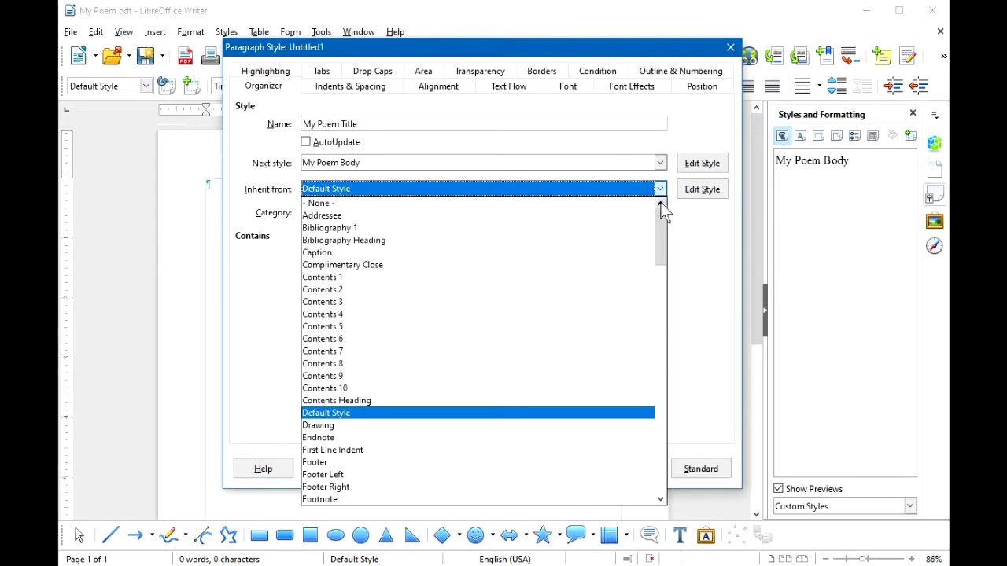
{"action": "left_click", "coordinate": [374, 203]}
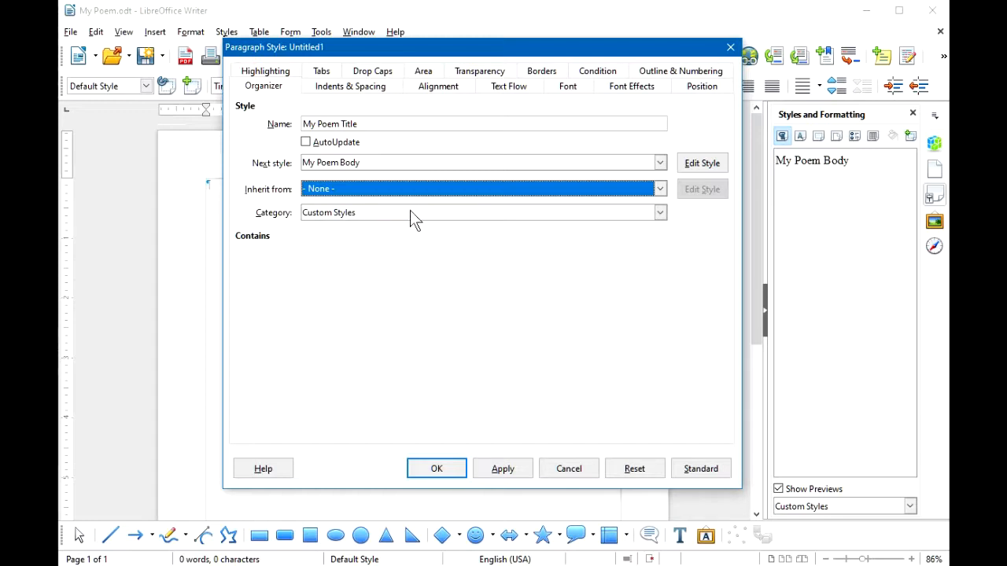
- Center the My Poem Title style and set its font to Antique Bold 36 pt
{"action": "left_click", "coordinate": [435, 83]}
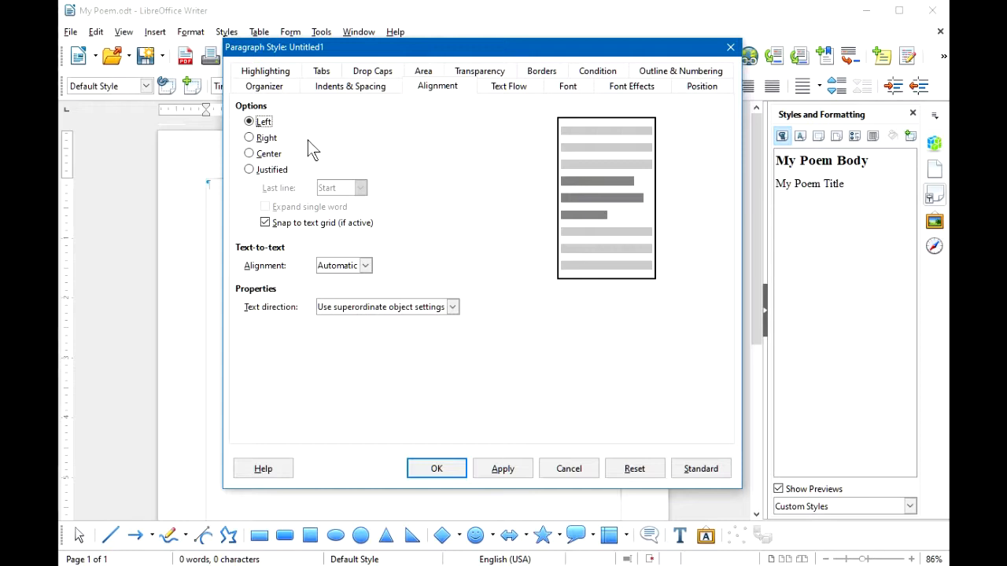
{"action": "left_click", "coordinate": [250, 154]}
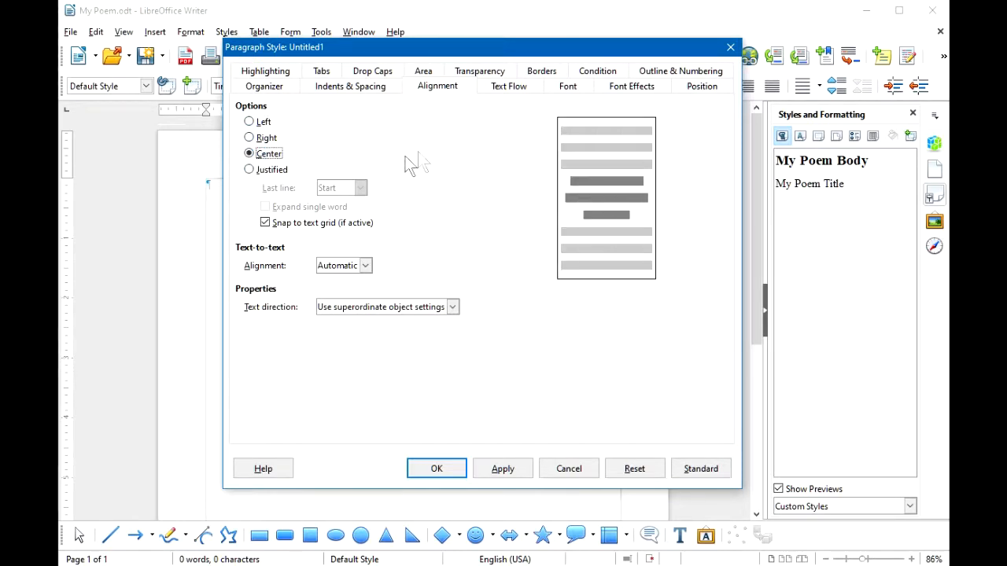
{"action": "left_click", "coordinate": [572, 92]}
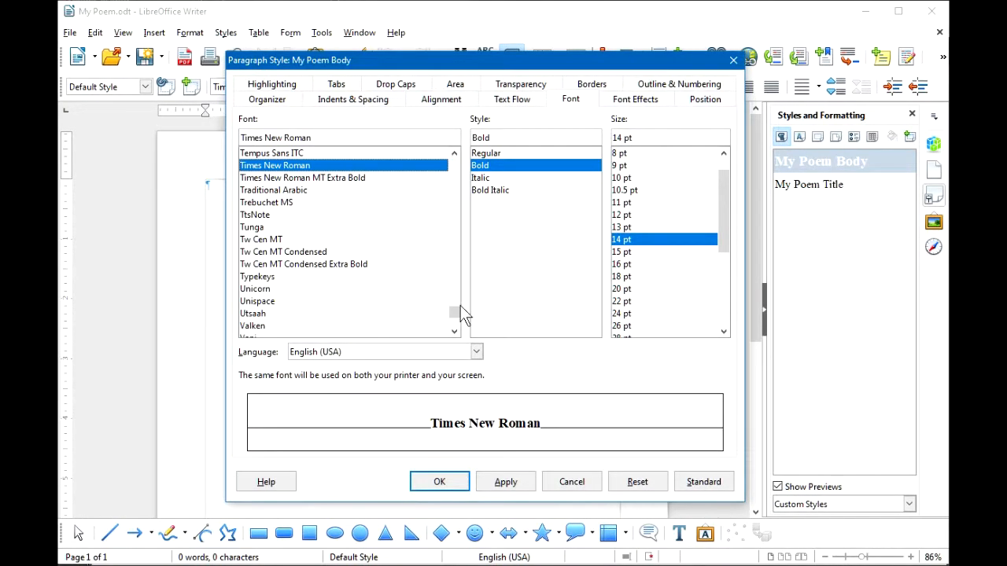
{"action": "left_click_drag", "start_coordinate": [453, 311], "coordinate": [450, 173]}
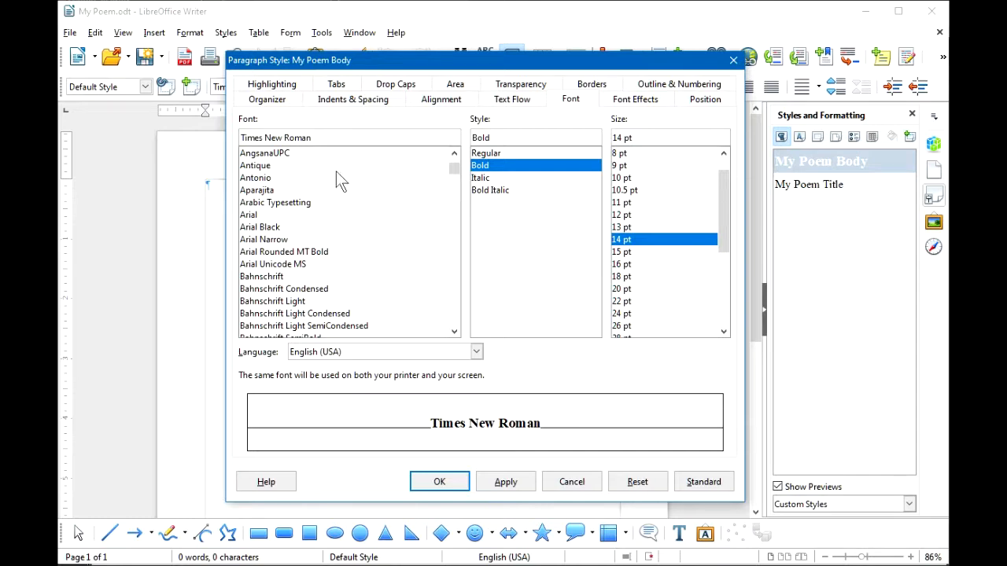
{"action": "left_click", "coordinate": [270, 166]}
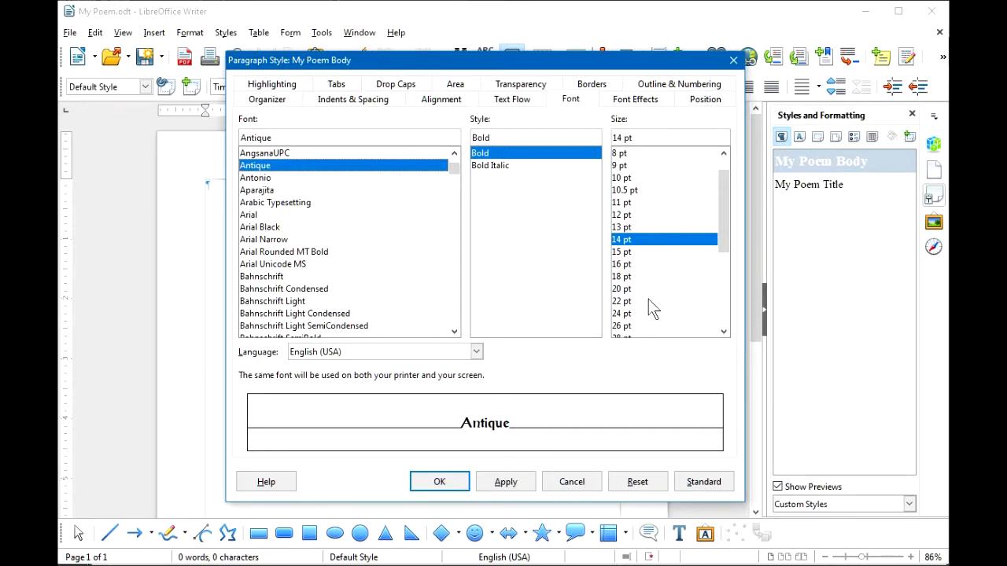
{"action": "left_click_drag", "start_coordinate": [721, 252], "coordinate": [723, 274]}
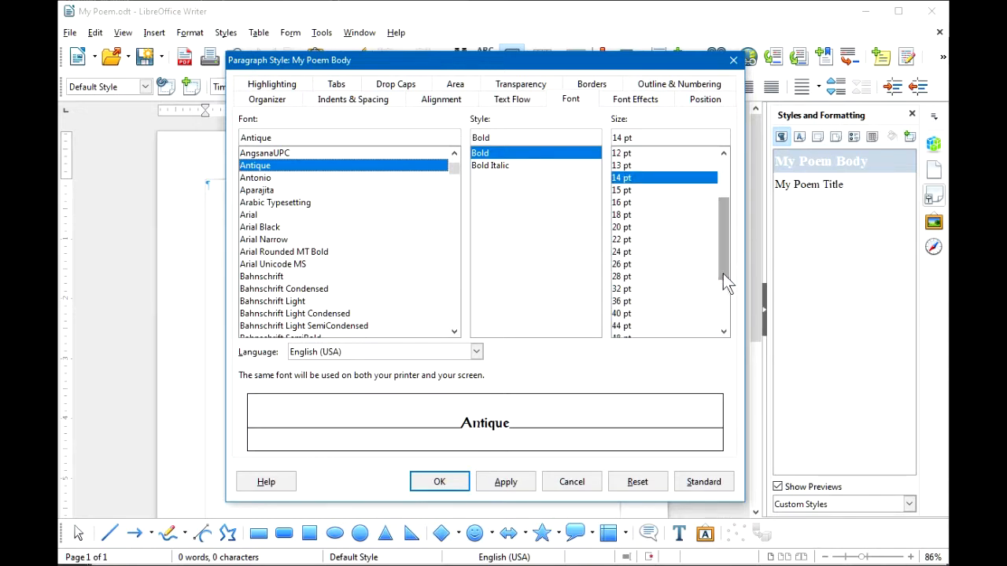
{"action": "left_click", "coordinate": [619, 302]}
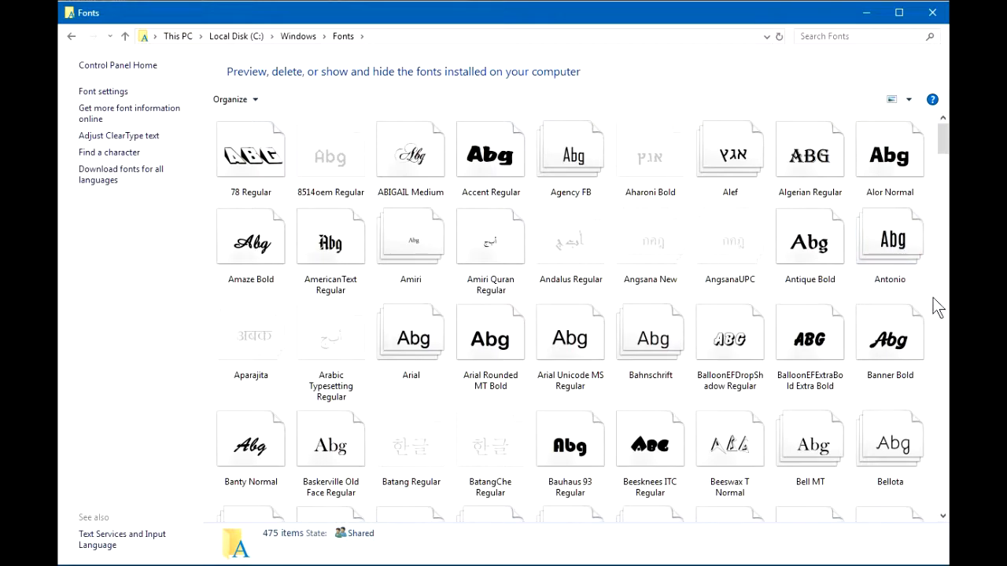
- Browse the installed fonts in the Windows Fonts folder
{"action": "left_click_drag", "start_coordinate": [939, 141], "coordinate": [944, 356]}
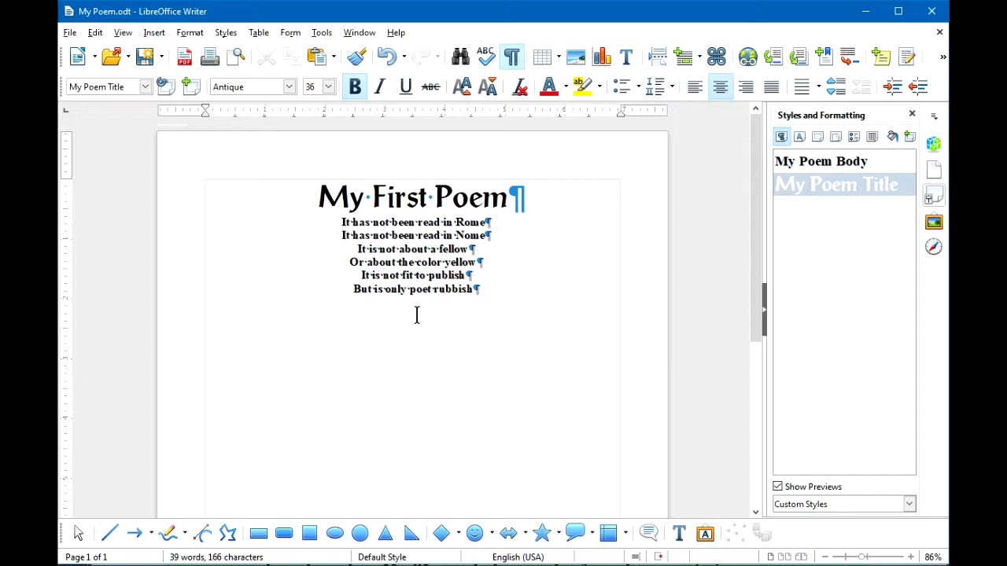
- Check which paragraph styles apply to the first poem line and the title by placing the cursor in each
{"action": "key", "text": "Home"}
{"action": "left_click", "coordinate": [384, 221]}
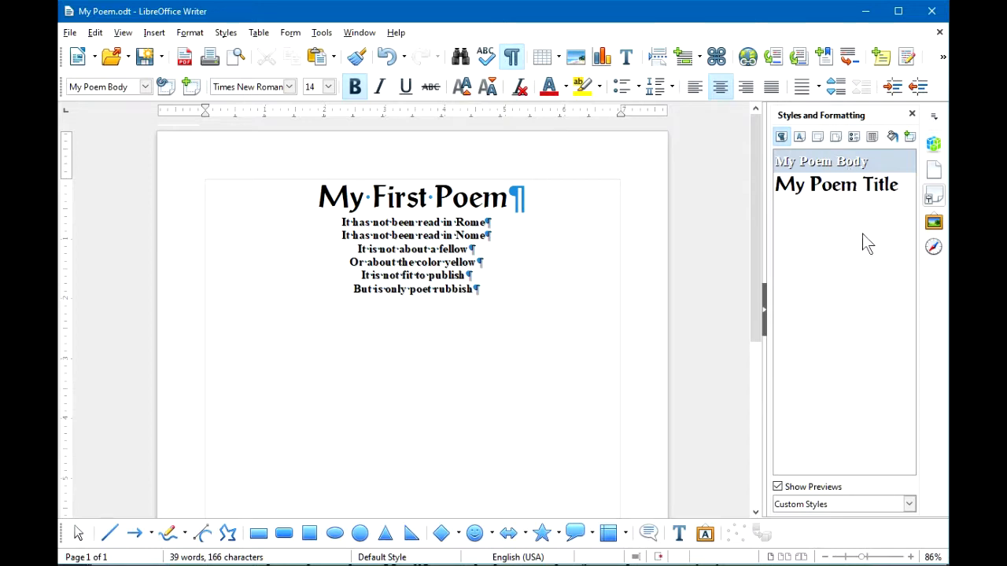
{"action": "left_click", "coordinate": [469, 197]}
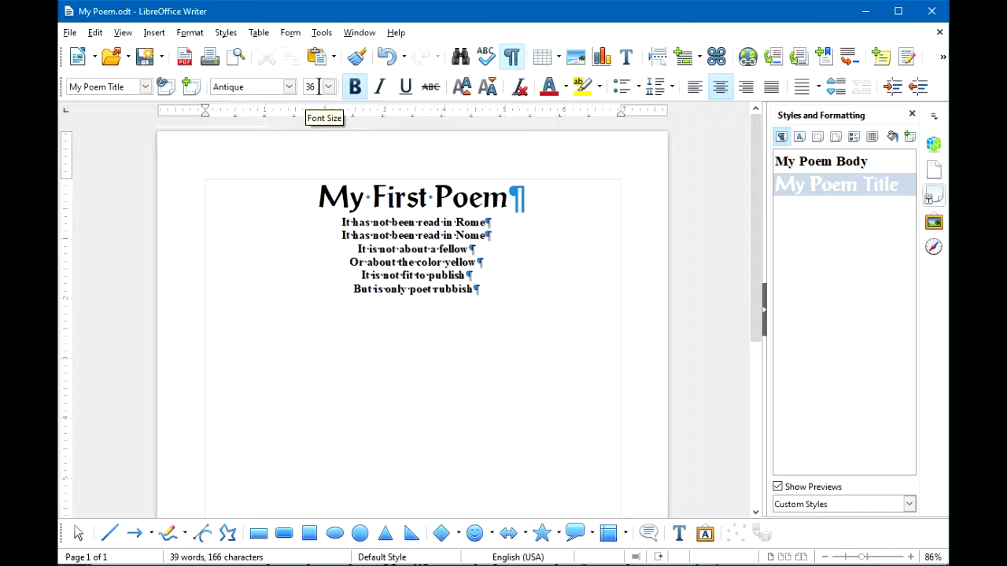
- Modify the My Poem Body style of the poem's lines to use Calligrapher Bold at 20 pt
{"action": "left_click", "coordinate": [413, 223]}
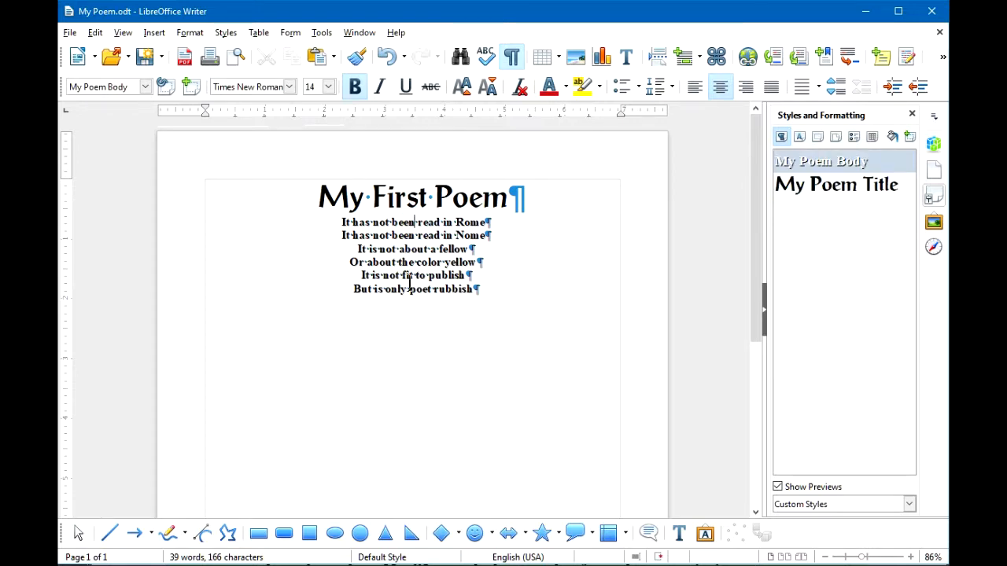
{"action": "right_click", "coordinate": [855, 162]}
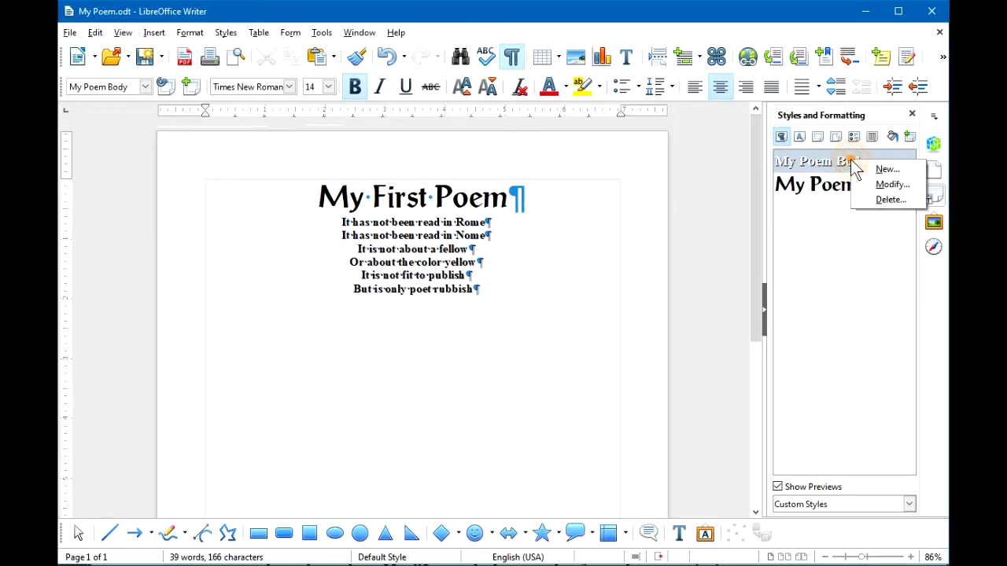
{"action": "left_click", "coordinate": [889, 187]}
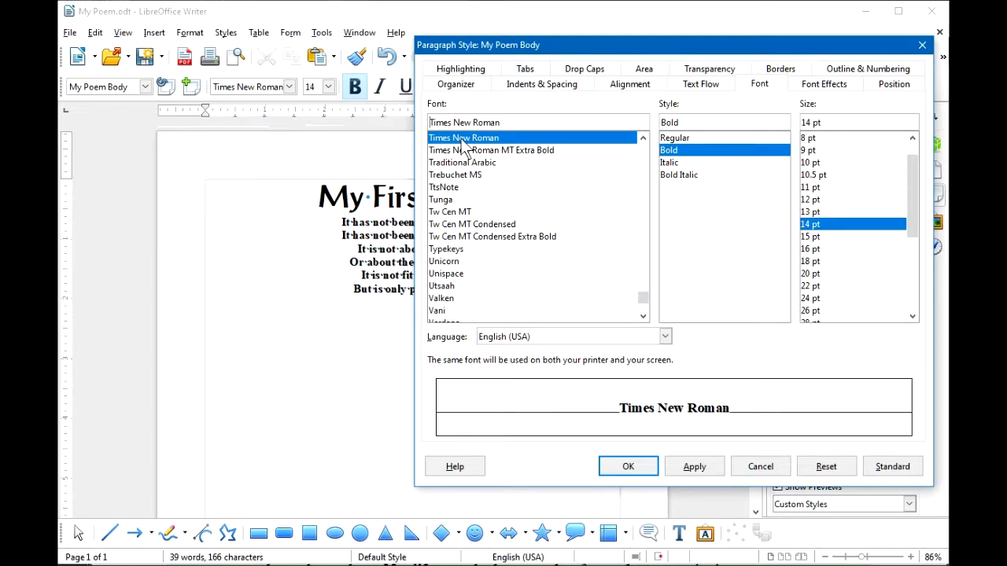
{"action": "left_click_drag", "start_coordinate": [639, 300], "coordinate": [599, 195]}
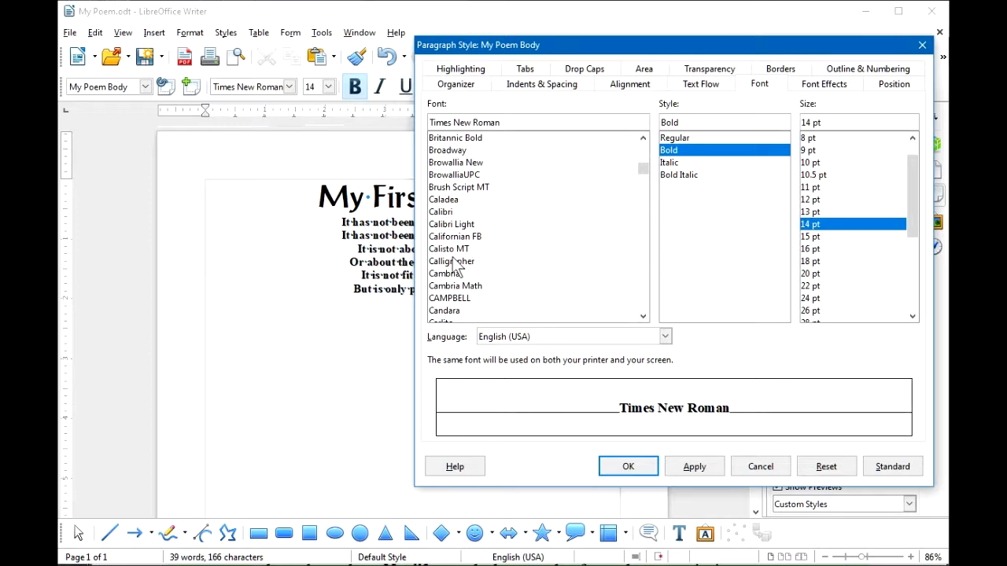
{"action": "left_click", "coordinate": [454, 262]}
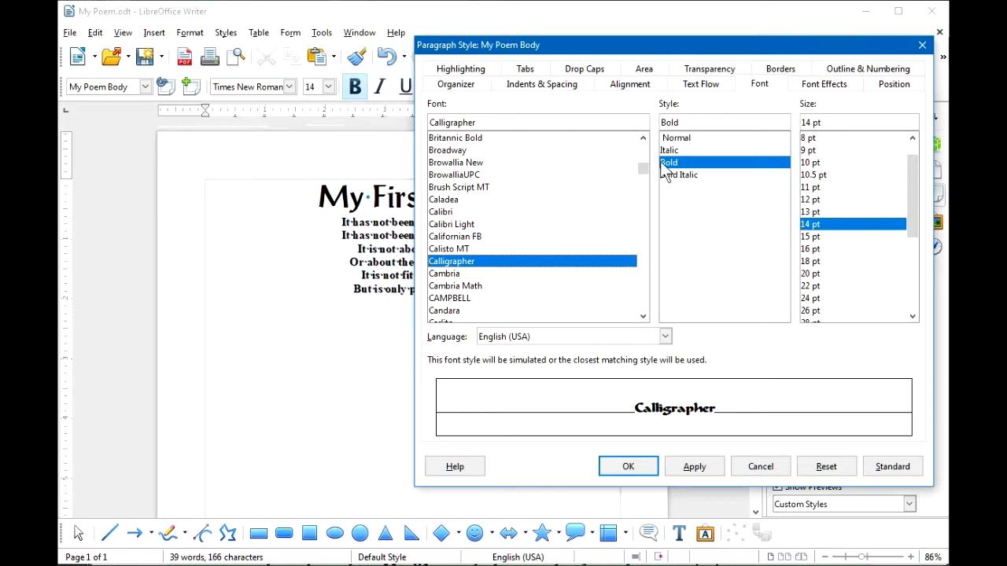
{"action": "left_click", "coordinate": [810, 274]}
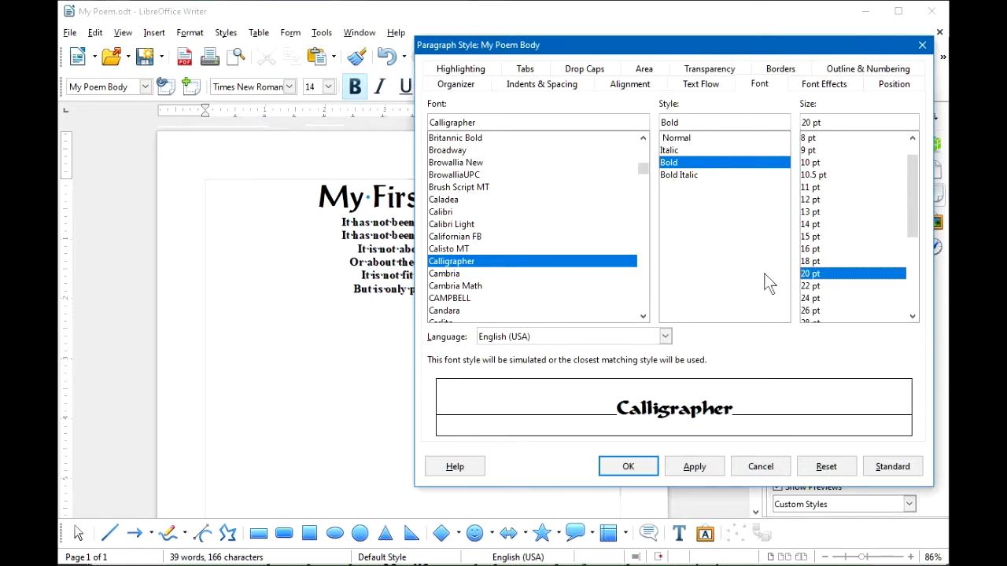
- Try the Shadow and Outline effects on the My Poem Body style, turn both off and apply the style changes
{"action": "left_click", "coordinate": [810, 85]}
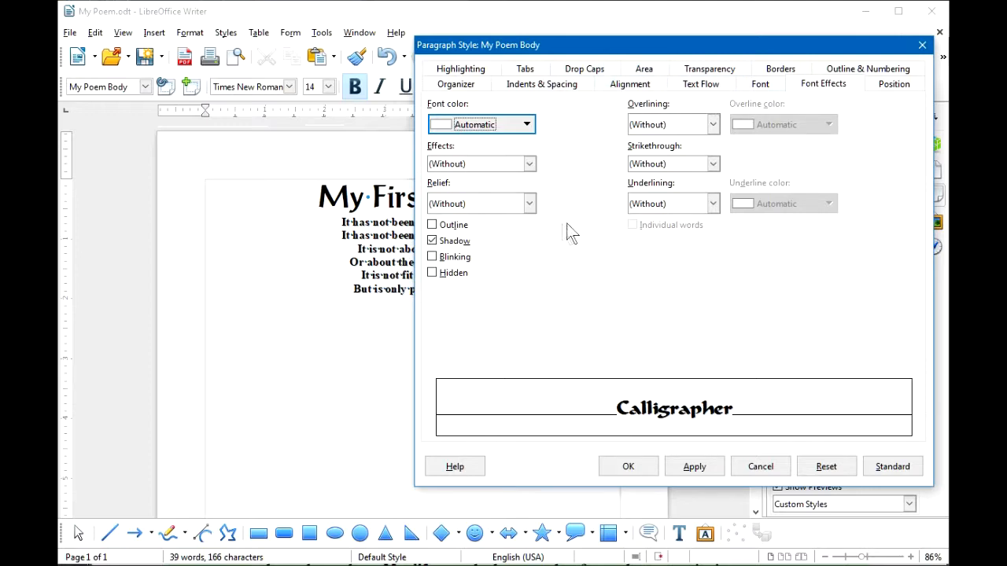
{"action": "left_click", "coordinate": [432, 244]}
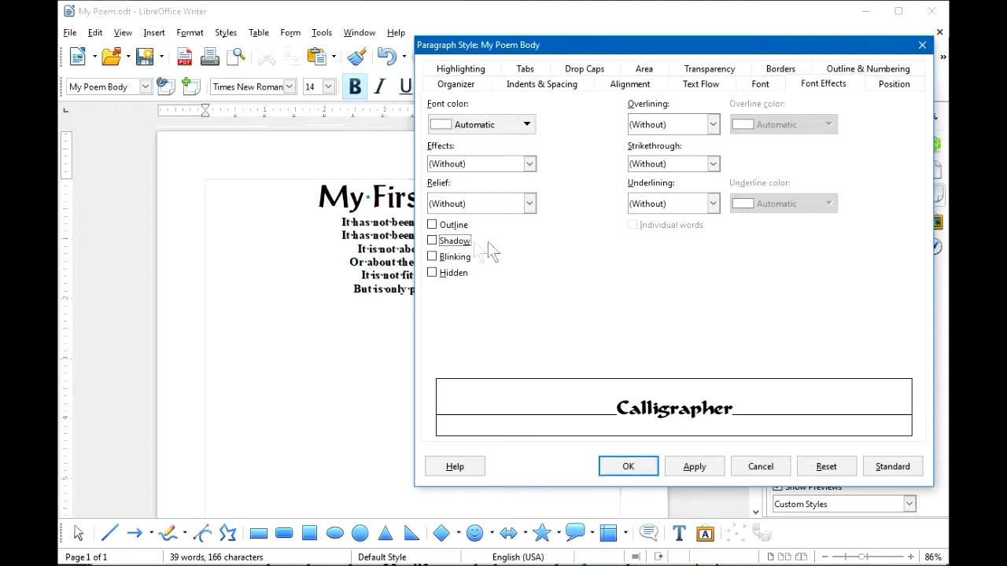
{"action": "left_click", "coordinate": [432, 245]}
{"action": "left_click", "coordinate": [432, 226]}
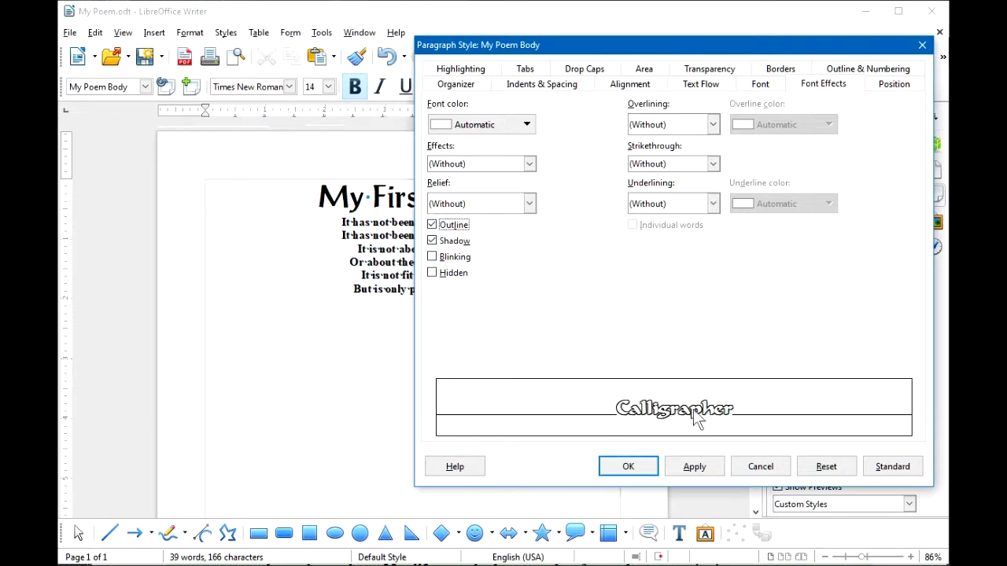
{"action": "left_click", "coordinate": [430, 225]}
{"action": "left_click", "coordinate": [435, 239]}
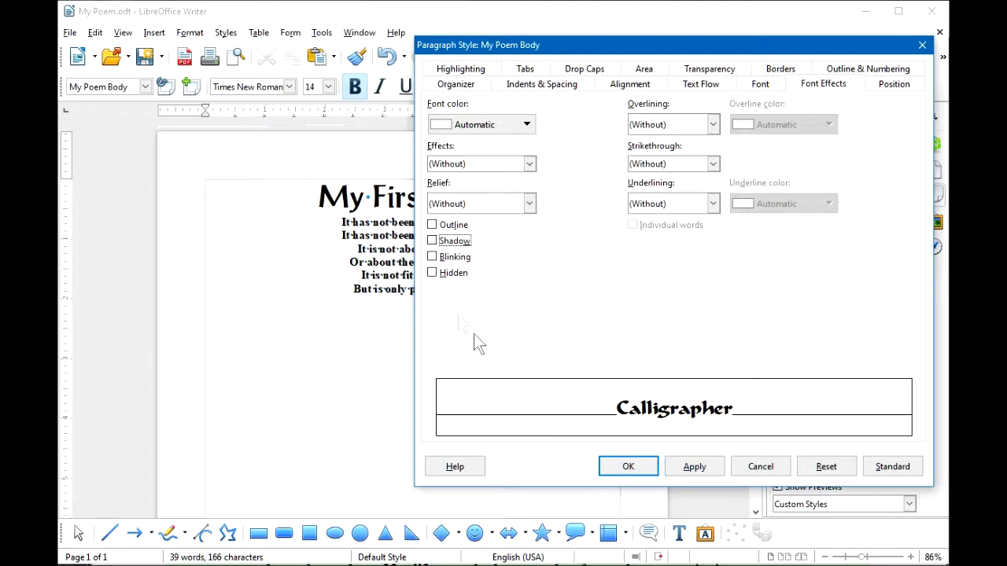
{"action": "left_click", "coordinate": [697, 466]}
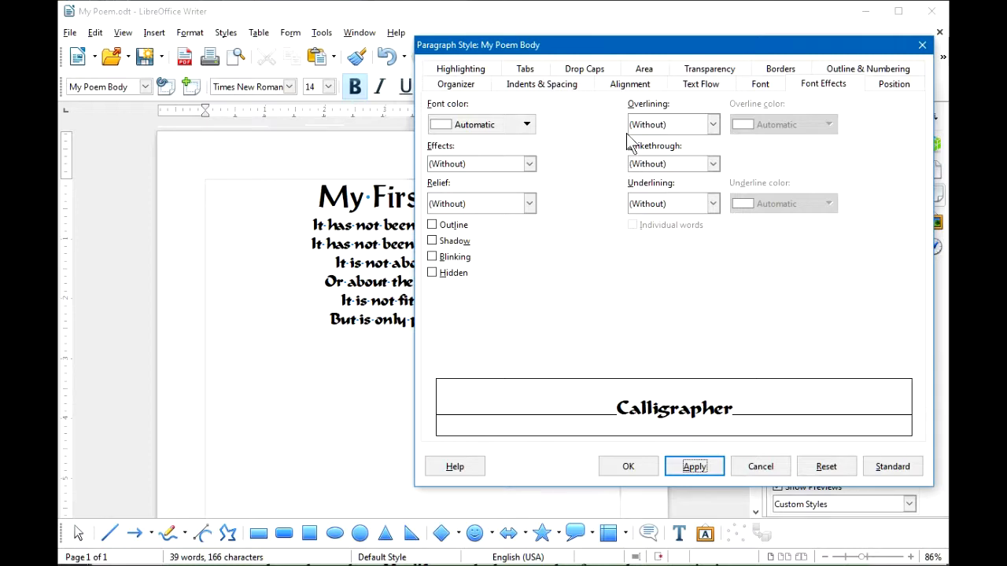
- Change the My Poem Body style's font to Comic Sans MS at 28 pt and accept the modified style
{"action": "left_click", "coordinate": [761, 85]}
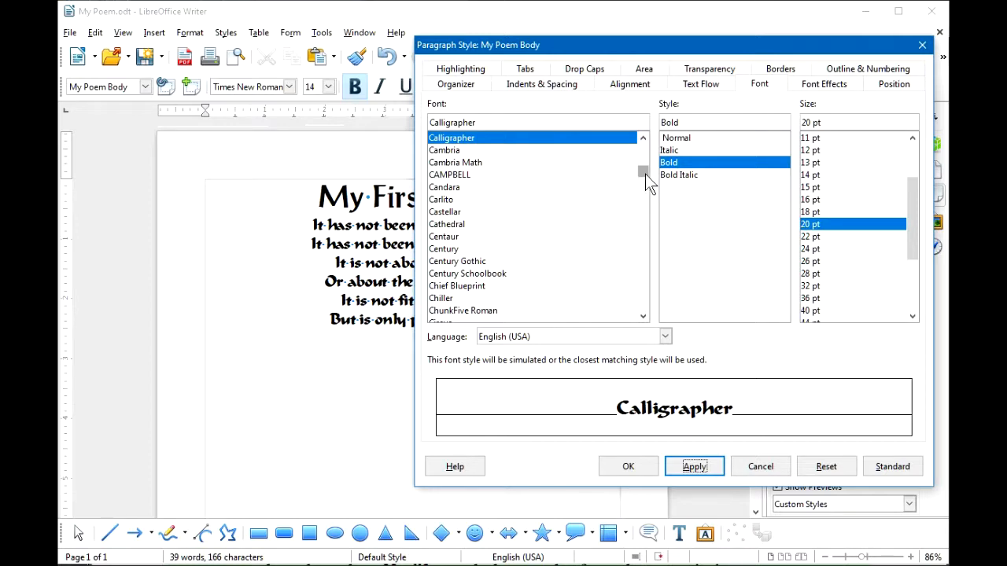
{"action": "left_click_drag", "start_coordinate": [645, 174], "coordinate": [645, 179]}
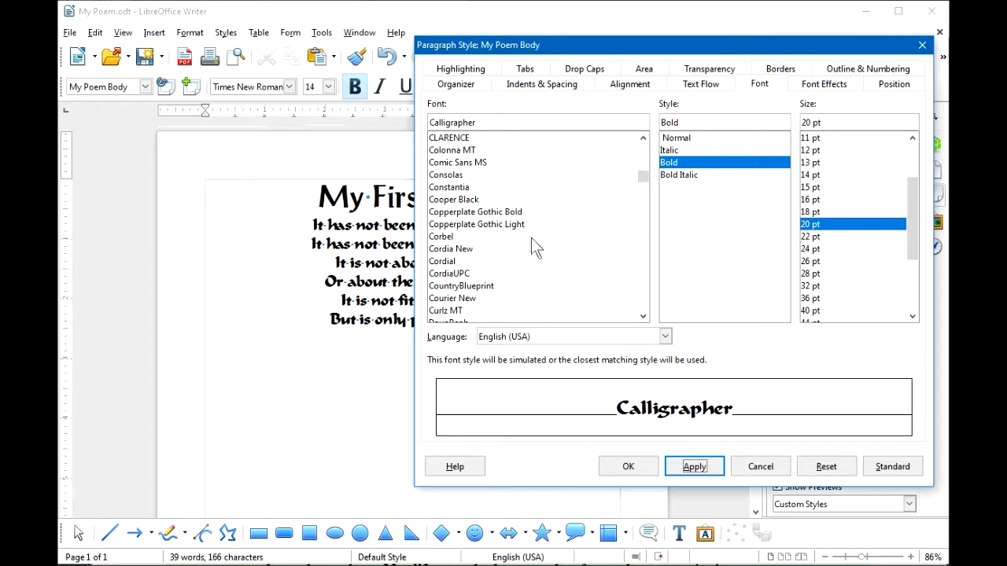
{"action": "left_click", "coordinate": [481, 163]}
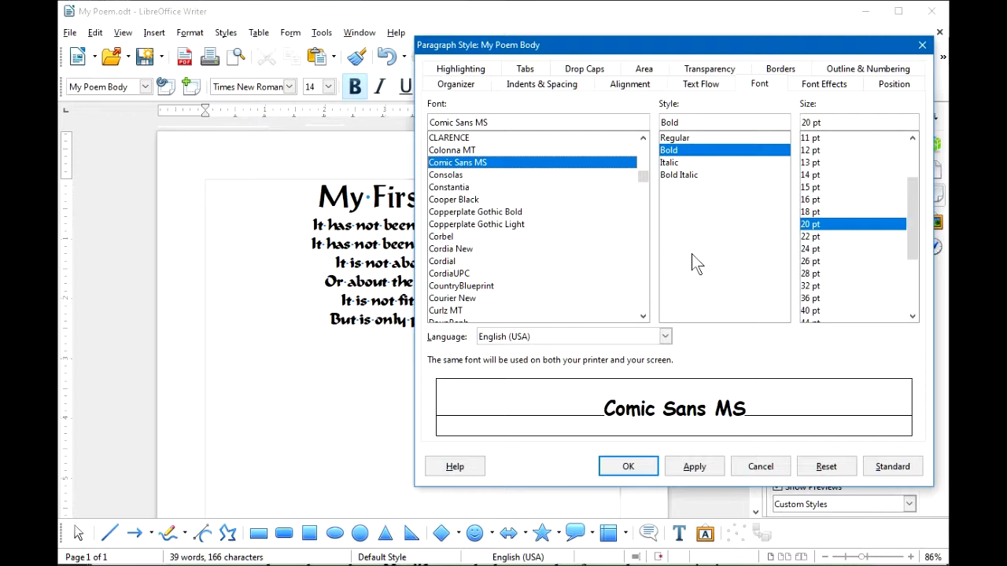
{"action": "left_click", "coordinate": [811, 275]}
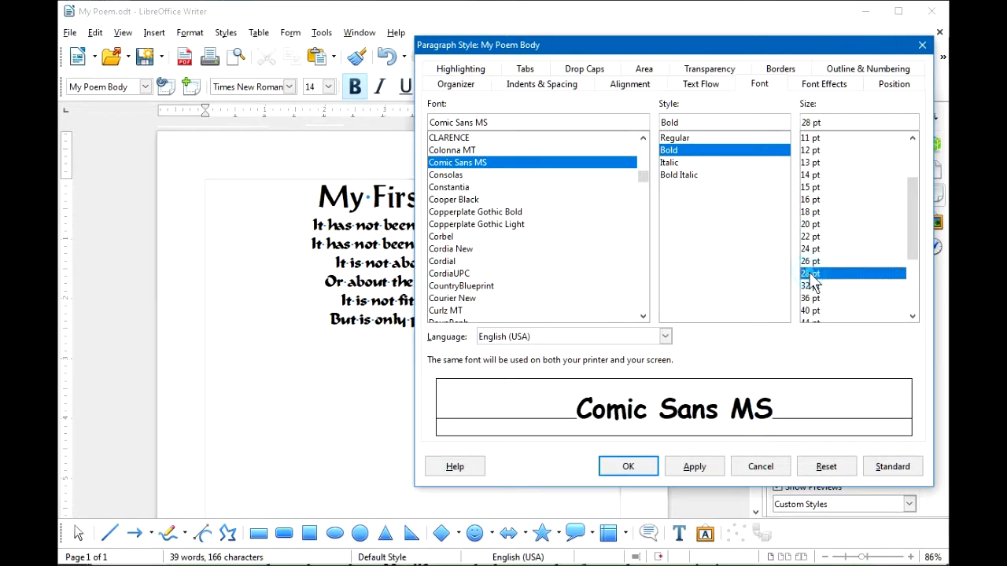
{"action": "left_click", "coordinate": [697, 467]}
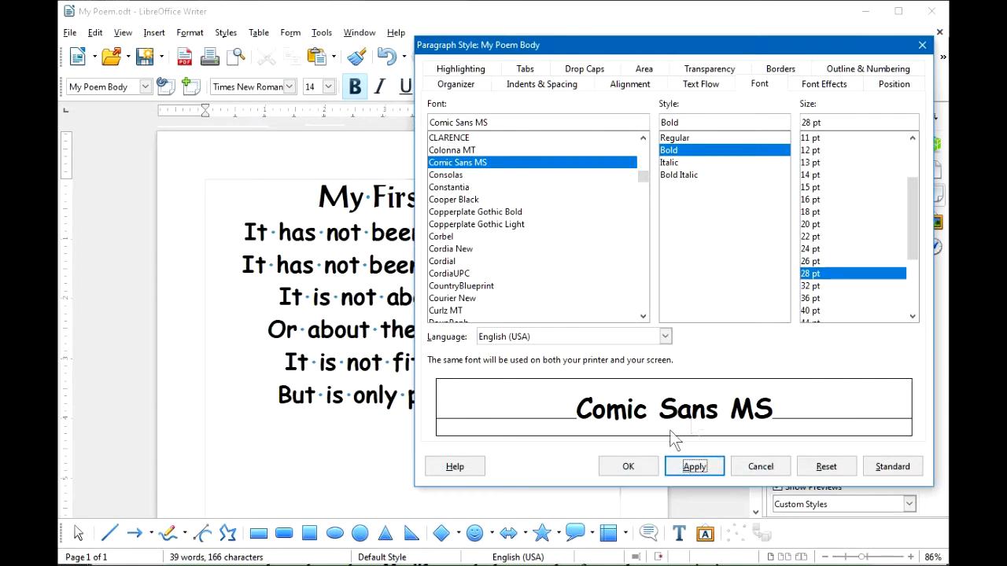
{"action": "left_click", "coordinate": [628, 466]}
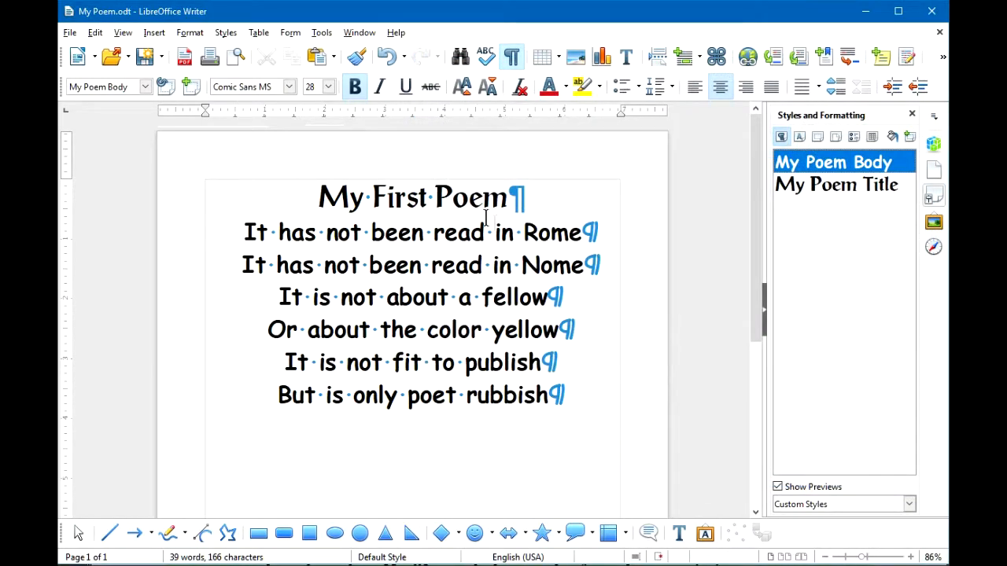
- Modify the My Poem Title style of the poem's heading to use Comic Sans MS Bold Italic
{"action": "left_click", "coordinate": [450, 197]}
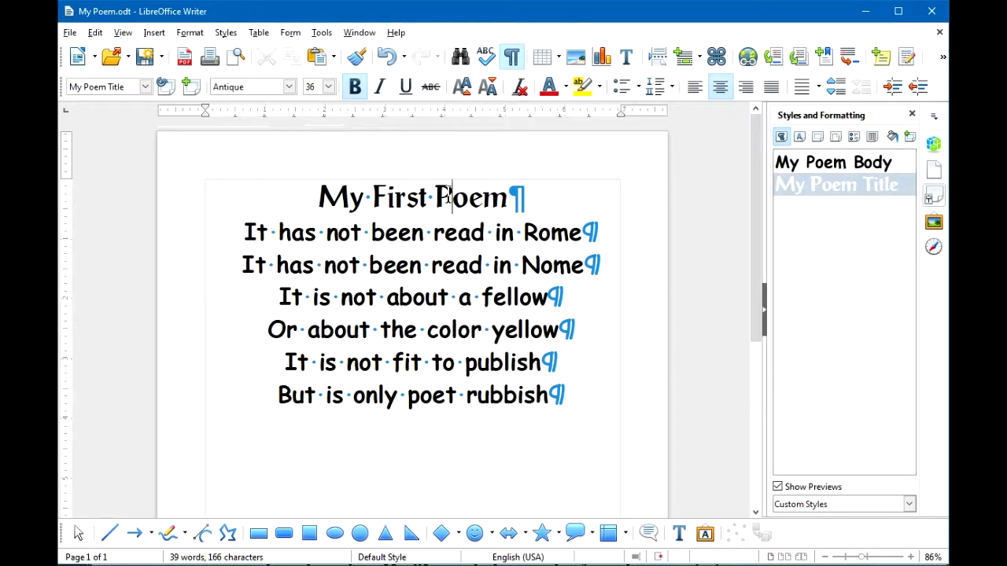
{"action": "right_click", "coordinate": [832, 179]}
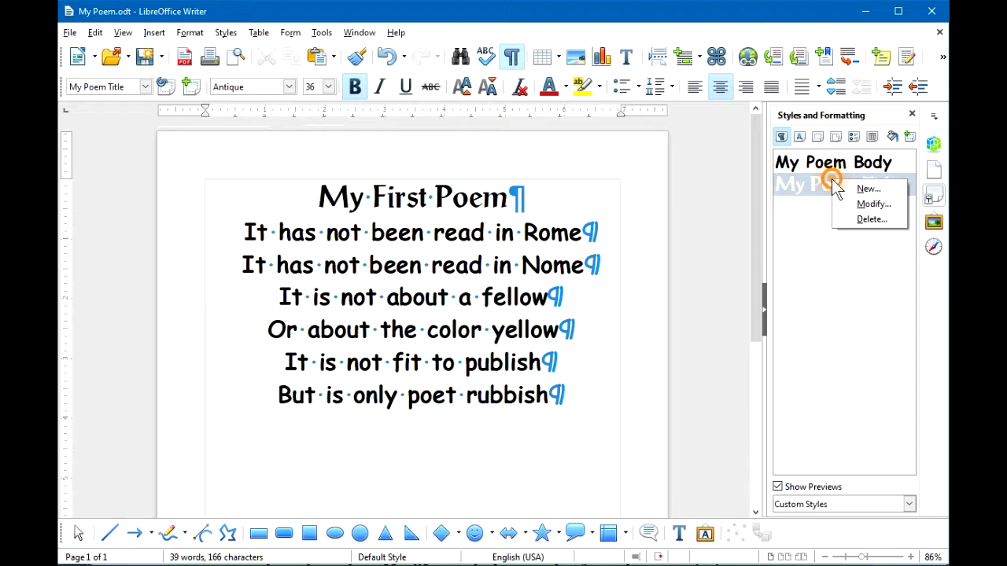
{"action": "left_click", "coordinate": [863, 205]}
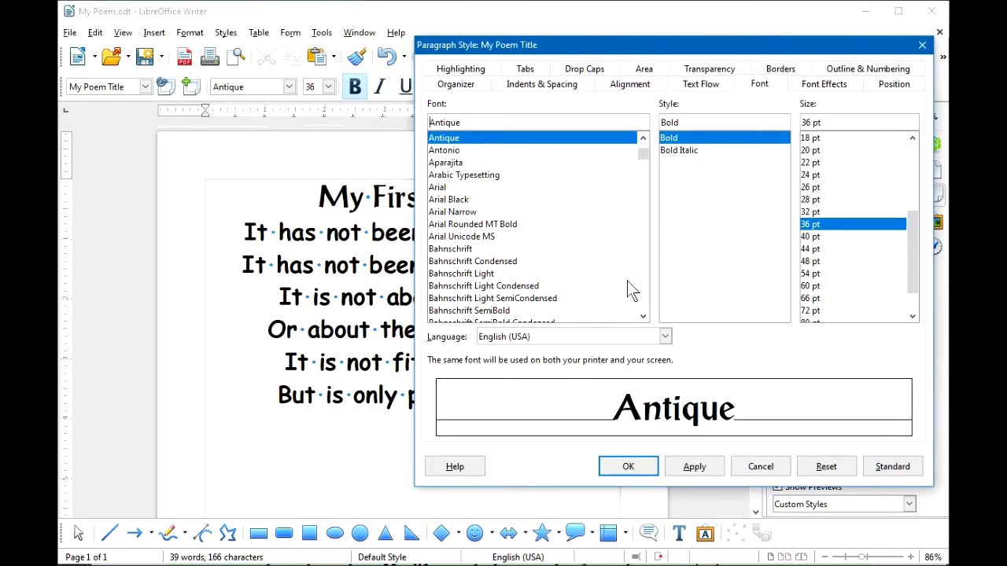
{"action": "left_click_drag", "start_coordinate": [647, 156], "coordinate": [645, 168]}
{"action": "scroll", "coordinate": [582, 250], "scroll_direction": "down", "scroll_amount": 4}
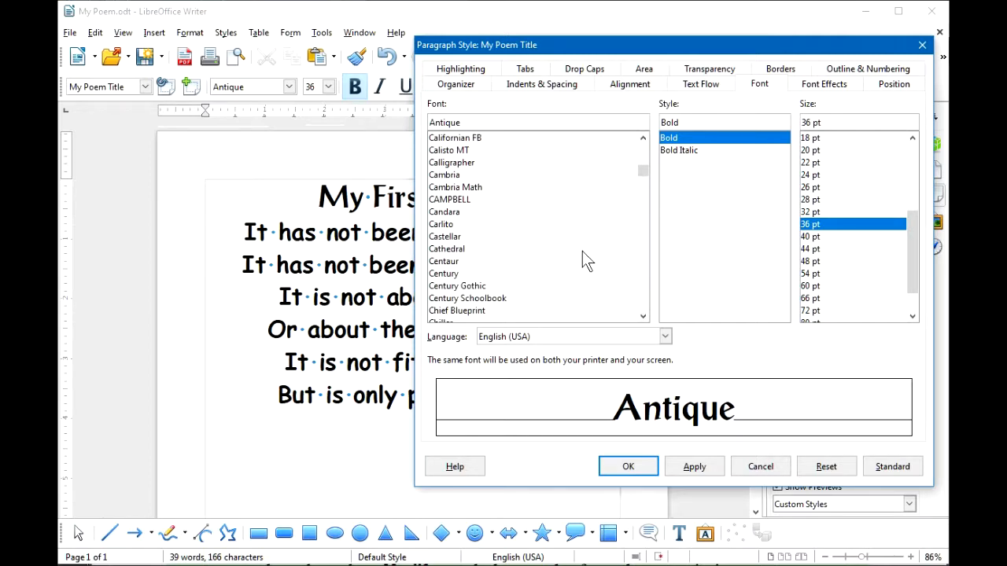
{"action": "scroll", "coordinate": [583, 252], "scroll_direction": "down", "scroll_amount": 3}
{"action": "left_click", "coordinate": [511, 285]}
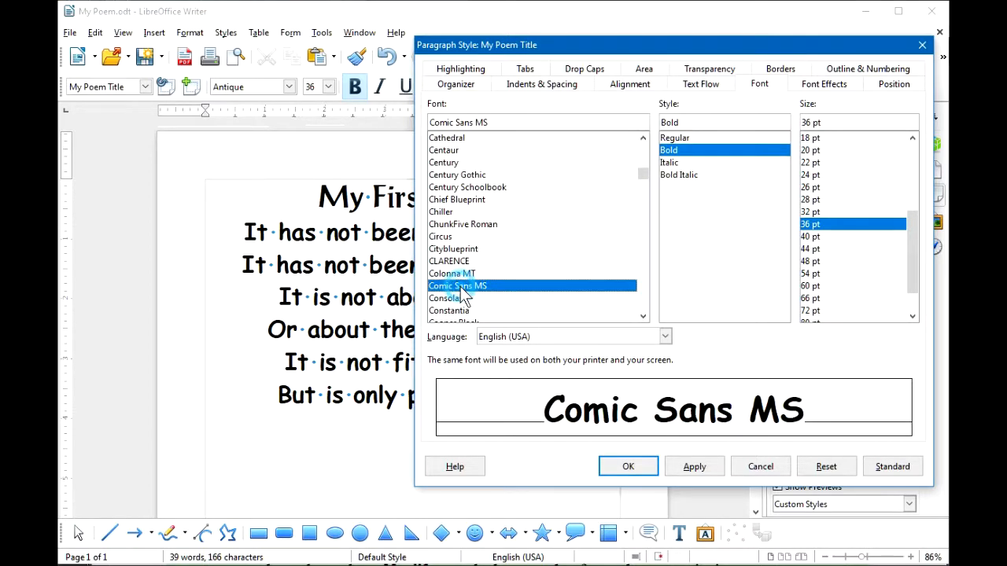
{"action": "left_click", "coordinate": [681, 176]}
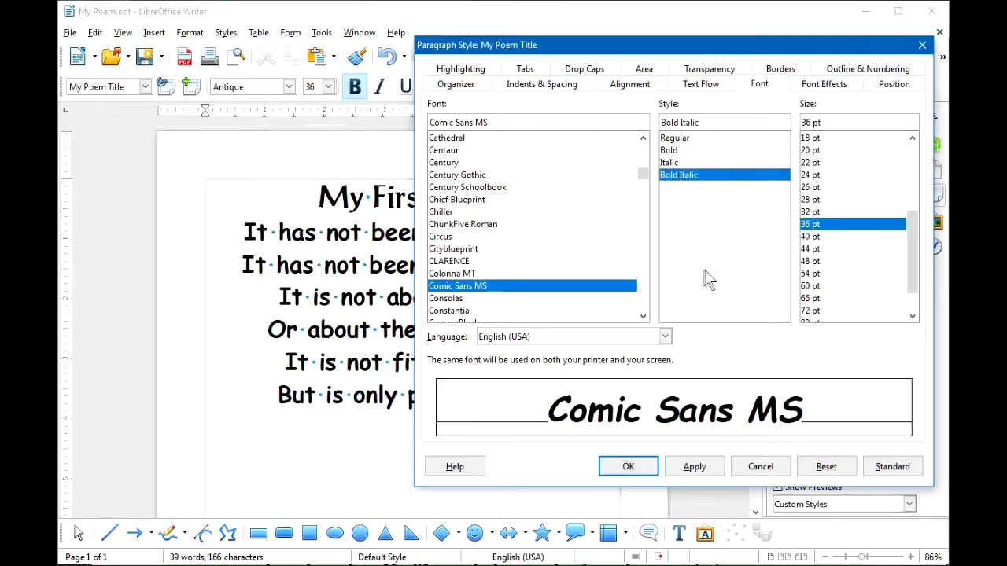
- Add the Shadow font effect to the My Poem Title style, apply it and accept the modified style
{"action": "left_click", "coordinate": [816, 85]}
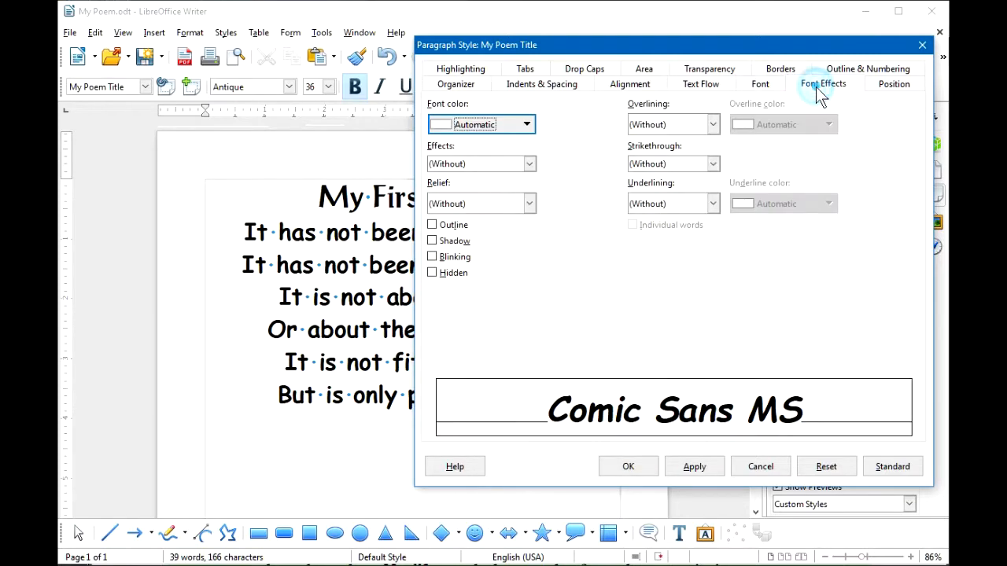
{"action": "left_click", "coordinate": [447, 244]}
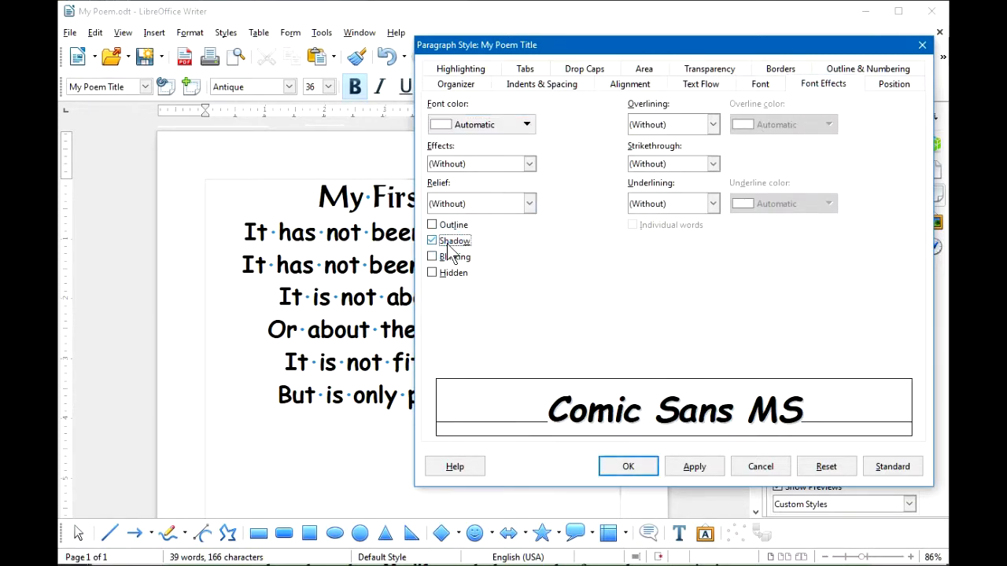
{"action": "left_click", "coordinate": [685, 465]}
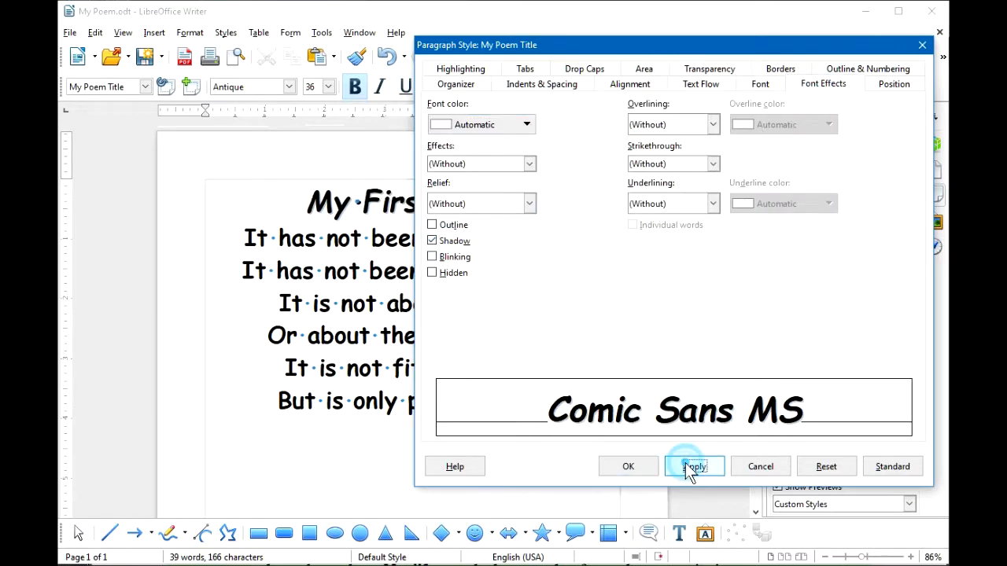
{"action": "left_click", "coordinate": [630, 471]}
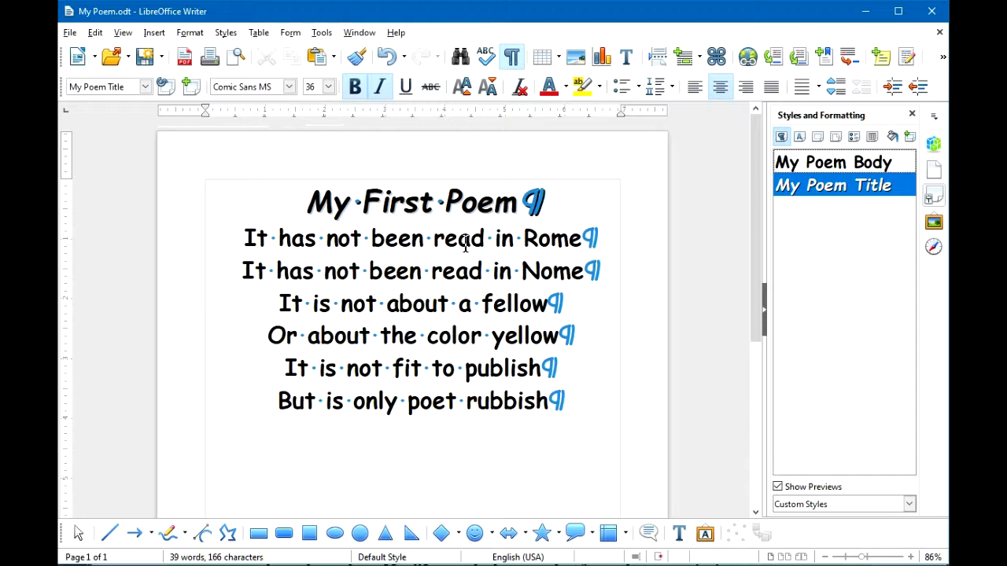
- Modify the My Poem Title style of the heading to have 0.20" spacing below the paragraph and apply the change
{"action": "left_click", "coordinate": [464, 203]}
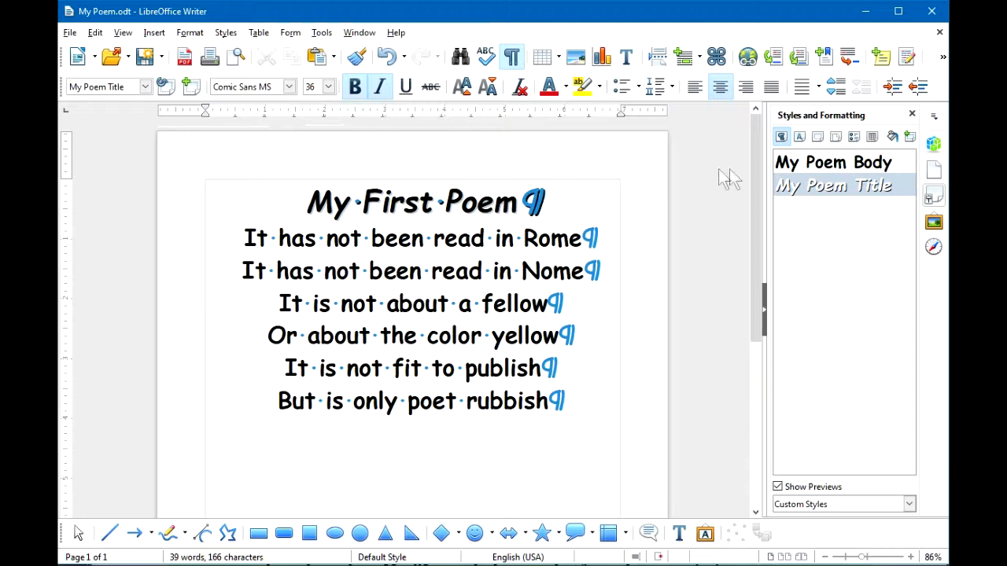
{"action": "right_click", "coordinate": [839, 182]}
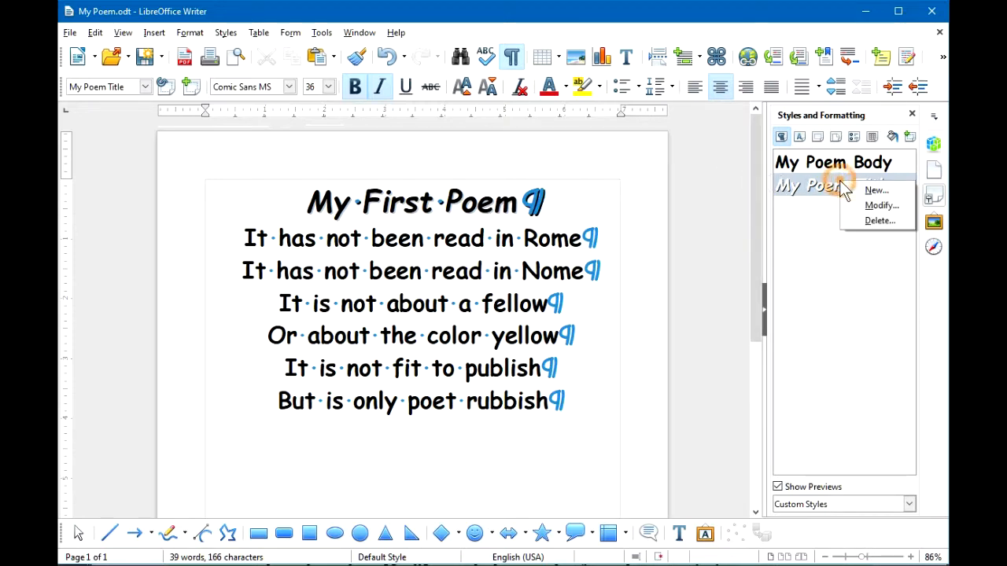
{"action": "left_click", "coordinate": [879, 206]}
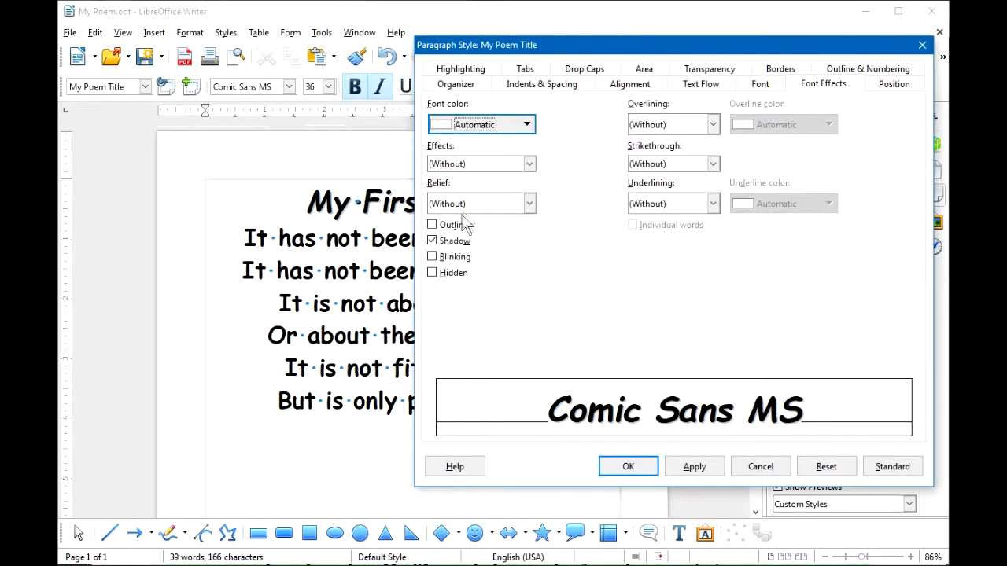
{"action": "left_click", "coordinate": [542, 86]}
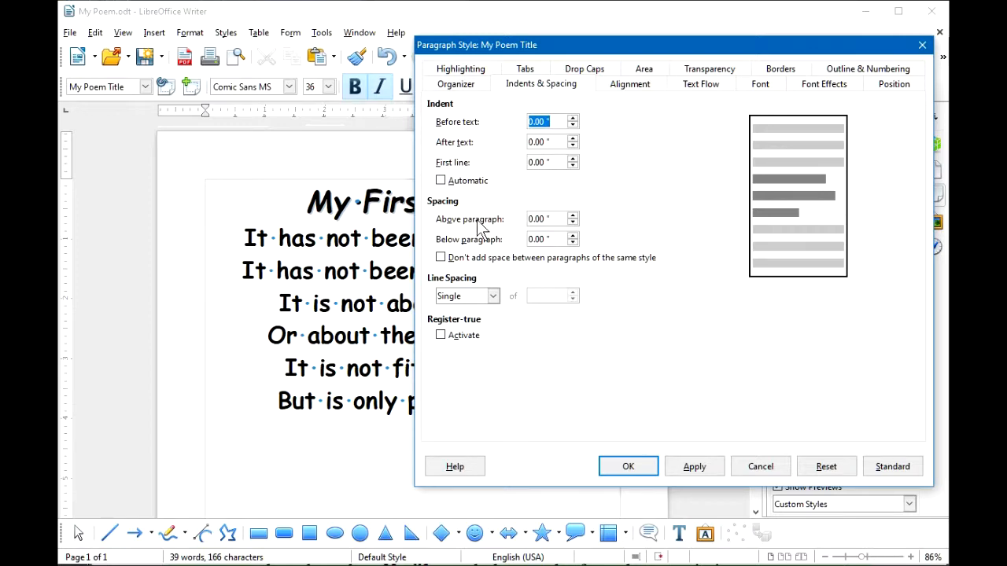
{"action": "left_click", "coordinate": [572, 235]}
{"action": "left_click", "coordinate": [573, 236]}
{"action": "left_click", "coordinate": [572, 235]}
{"action": "left_click", "coordinate": [573, 235]}
{"action": "left_click", "coordinate": [572, 236]}
{"action": "left_click", "coordinate": [573, 235]}
{"action": "left_click", "coordinate": [573, 235]}
{"action": "left_click", "coordinate": [572, 235]}
{"action": "left_click", "coordinate": [573, 235]}
{"action": "left_click", "coordinate": [573, 235]}
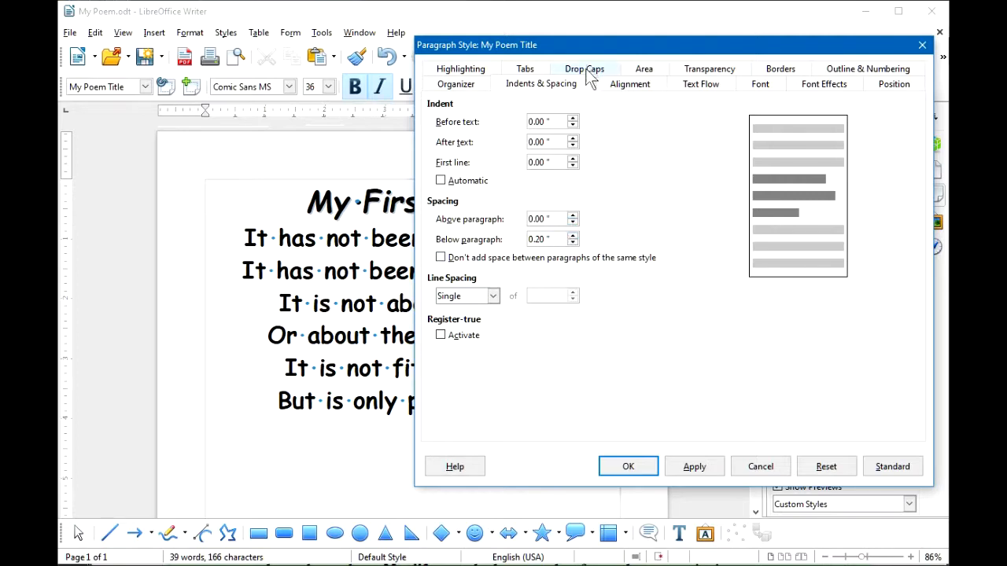
{"action": "left_click_drag", "start_coordinate": [602, 45], "coordinate": [608, 47]}
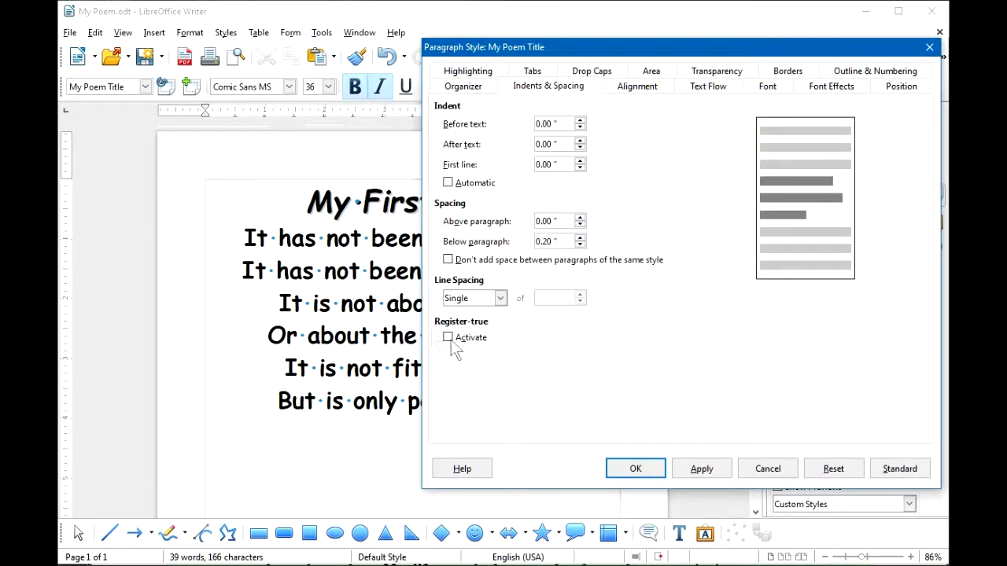
{"action": "left_click", "coordinate": [697, 472]}
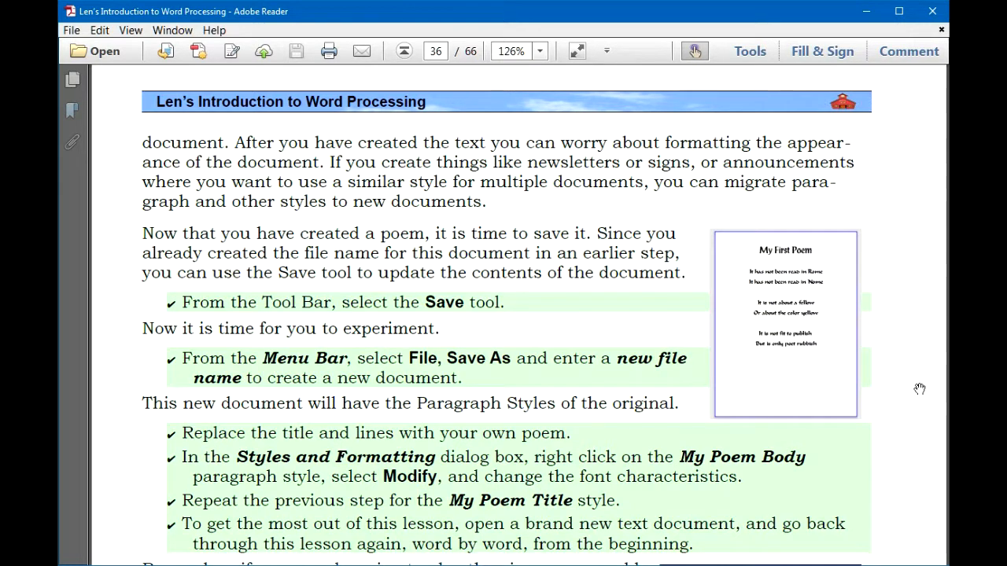
- Read the remaining practice instructions on page 36 of the word processing lesson in Adobe Reader
{"action": "scroll", "coordinate": [920, 390], "scroll_direction": "down", "scroll_amount": 5}
{"action": "scroll", "coordinate": [920, 390], "scroll_direction": "down", "scroll_amount": 1}
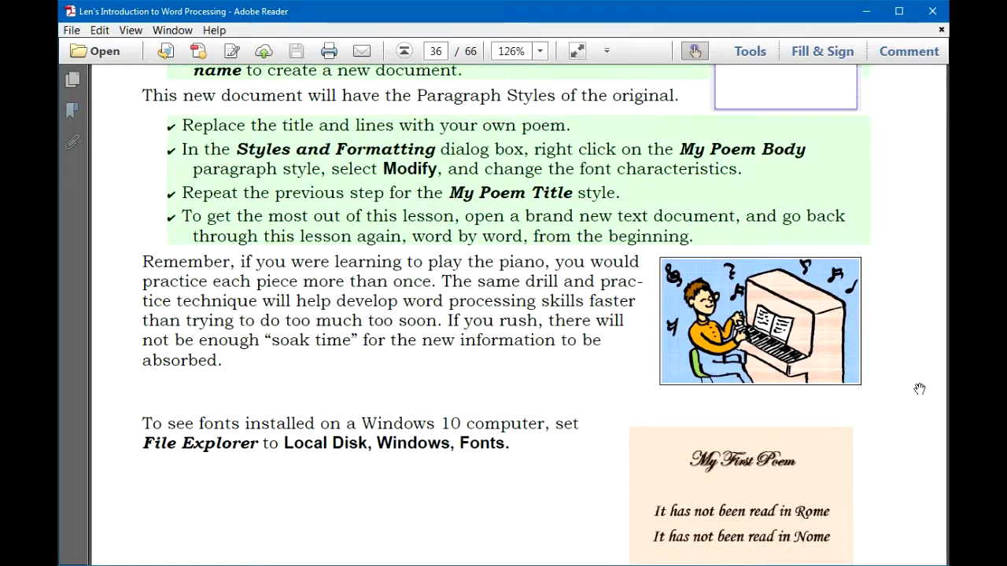